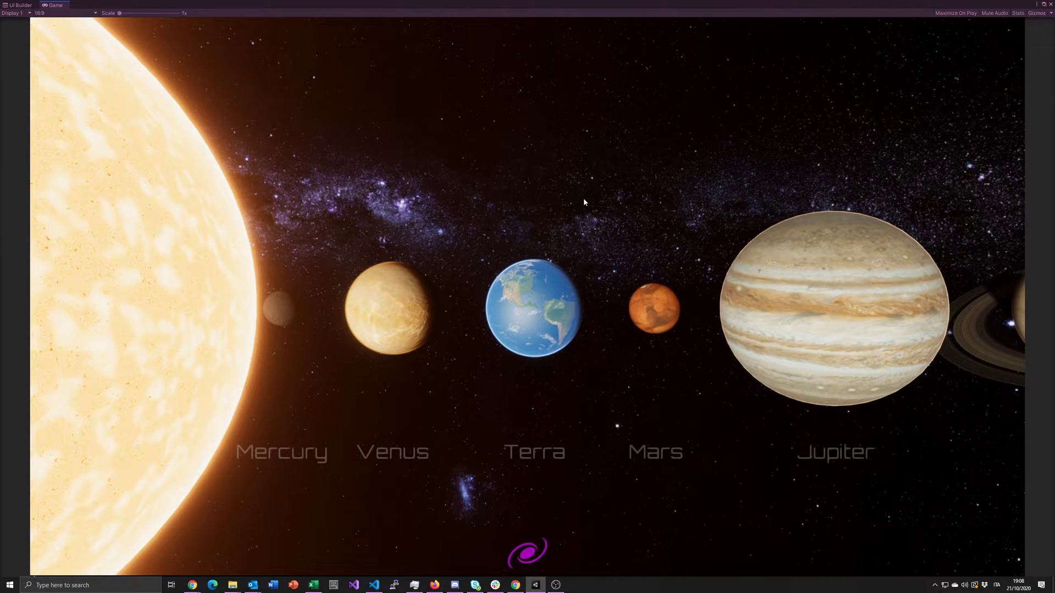
- Slide the planet lineup across Unity's game view to bring Saturn's rings into view
left_click_drag(584, 202, 631, 202)
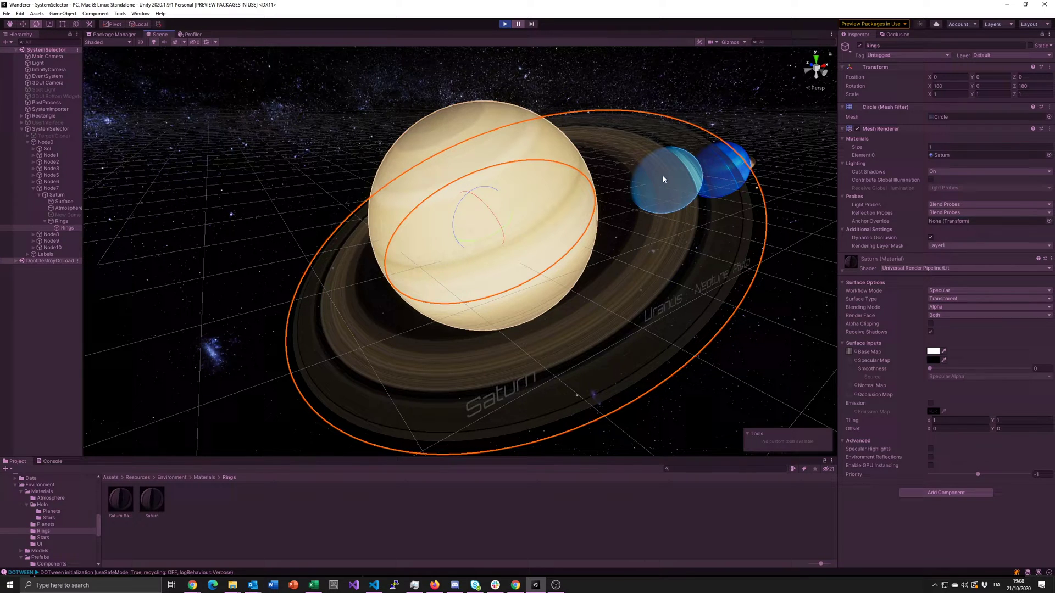
middle_click_drag(658, 186, 654, 196)
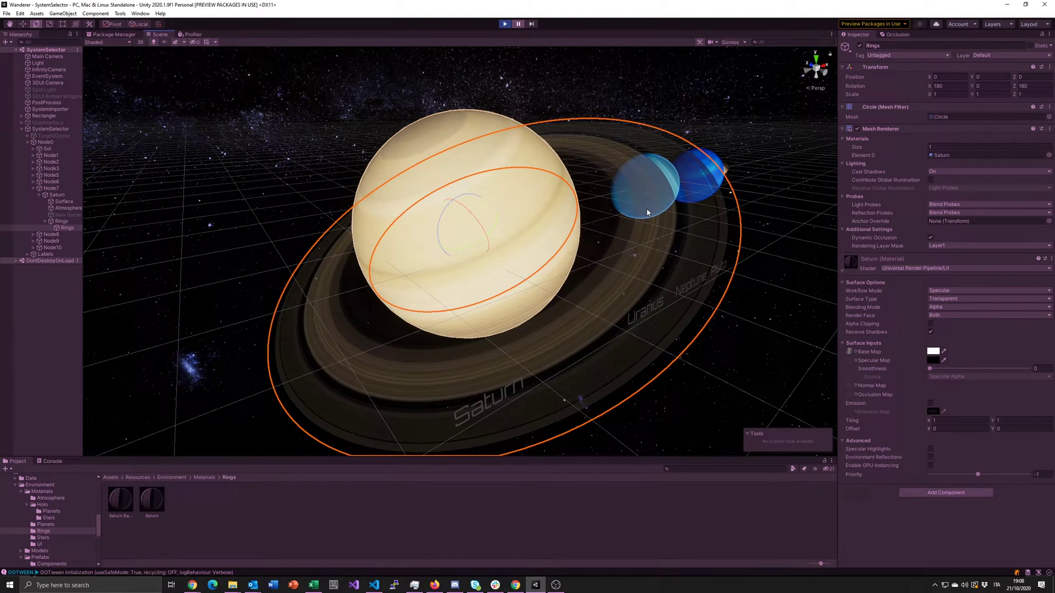
scroll(563, 298, "up", 5)
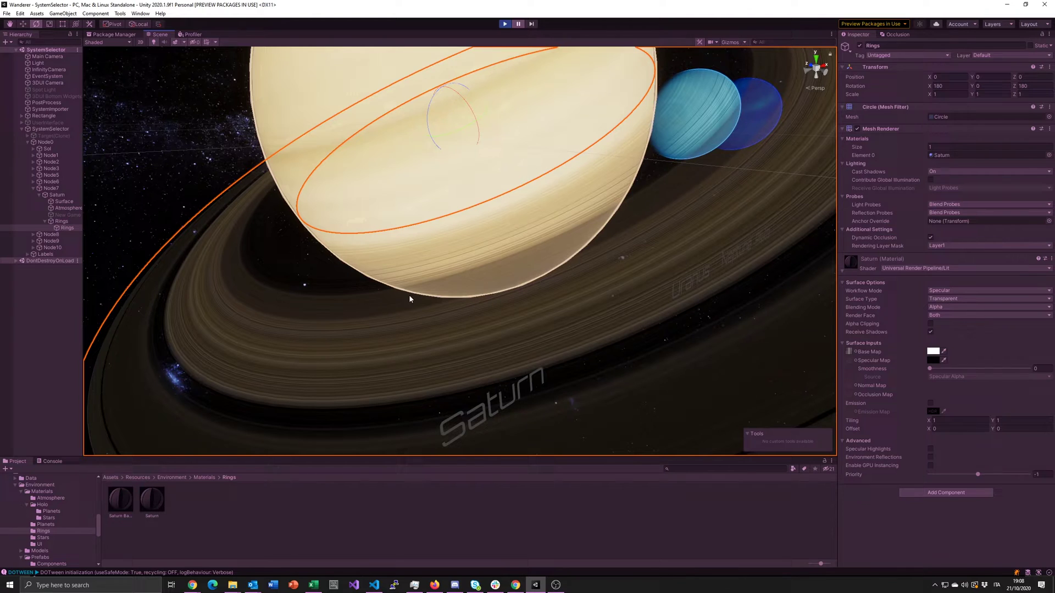
scroll(506, 288, "up", 5)
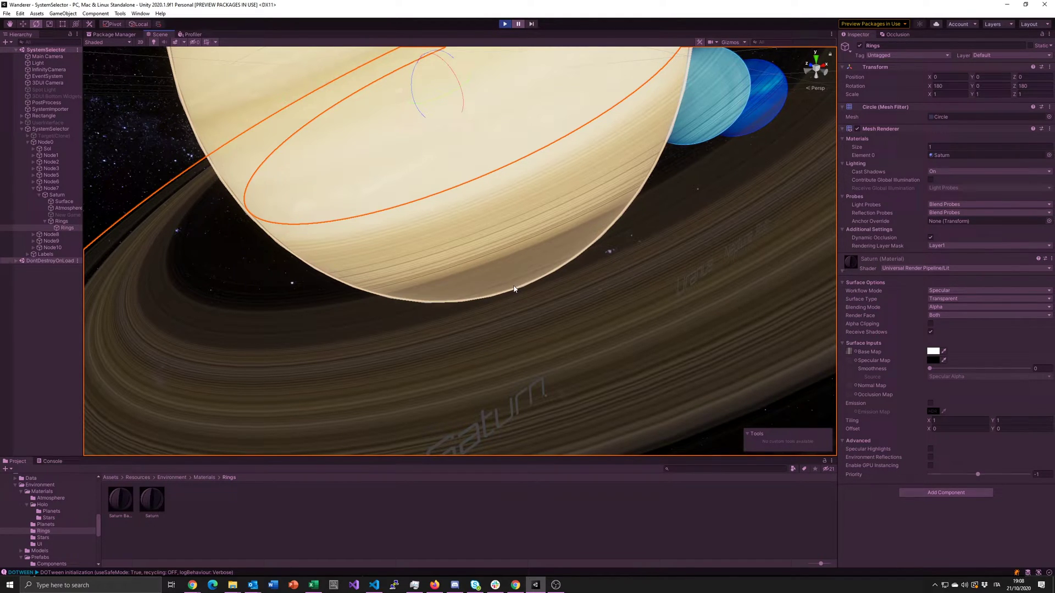
right_click_drag(506, 281, 499, 257)
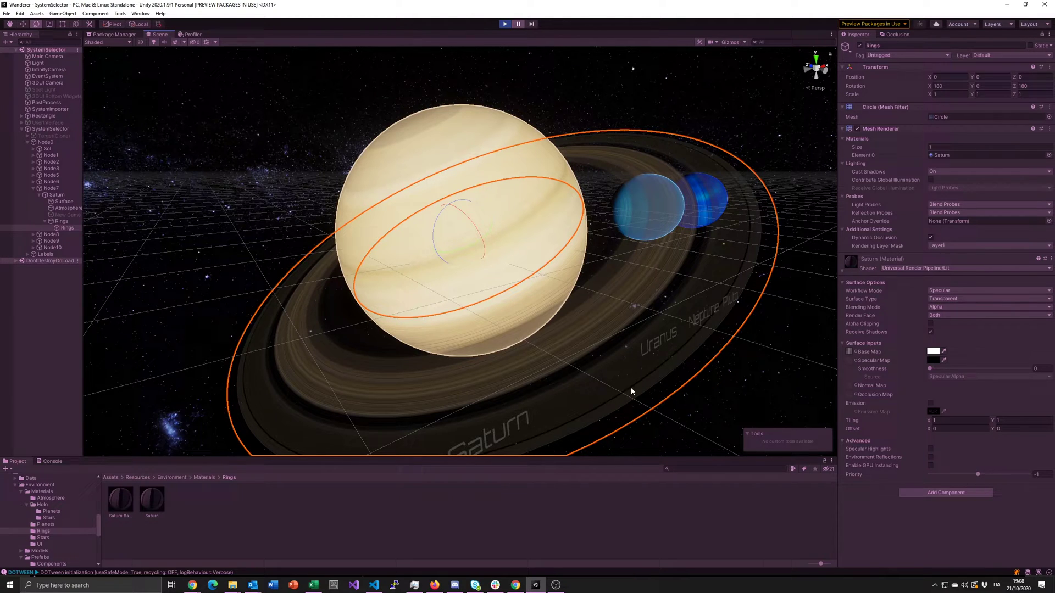
- Set the Saturn ring material's Priority from -1 to 0, then orbit and frame the Rings object
left_click_drag(979, 476, 981, 474)
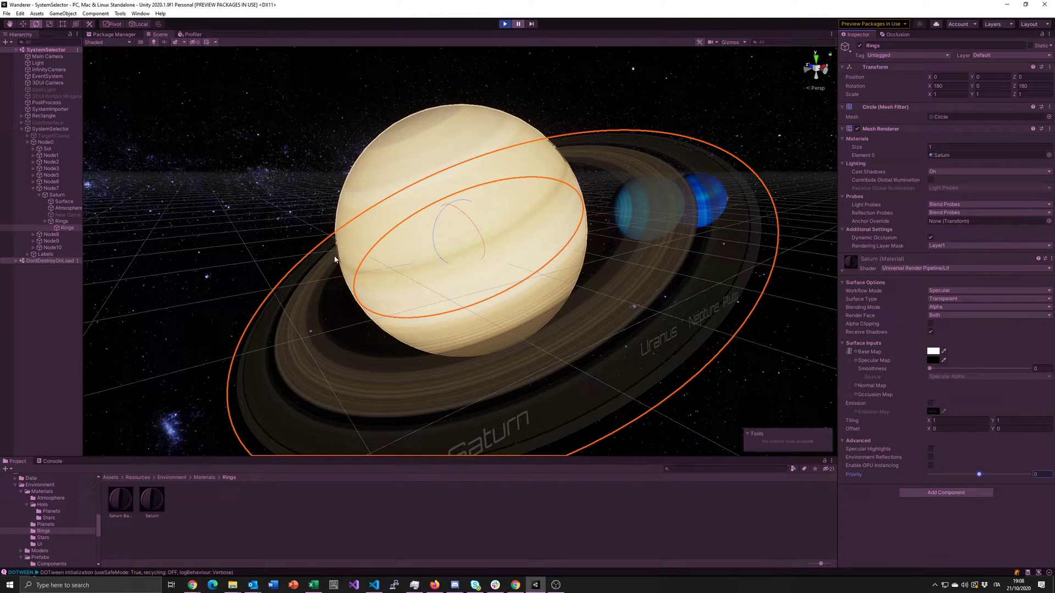
right_click_drag(338, 254, 407, 217)
key("f")
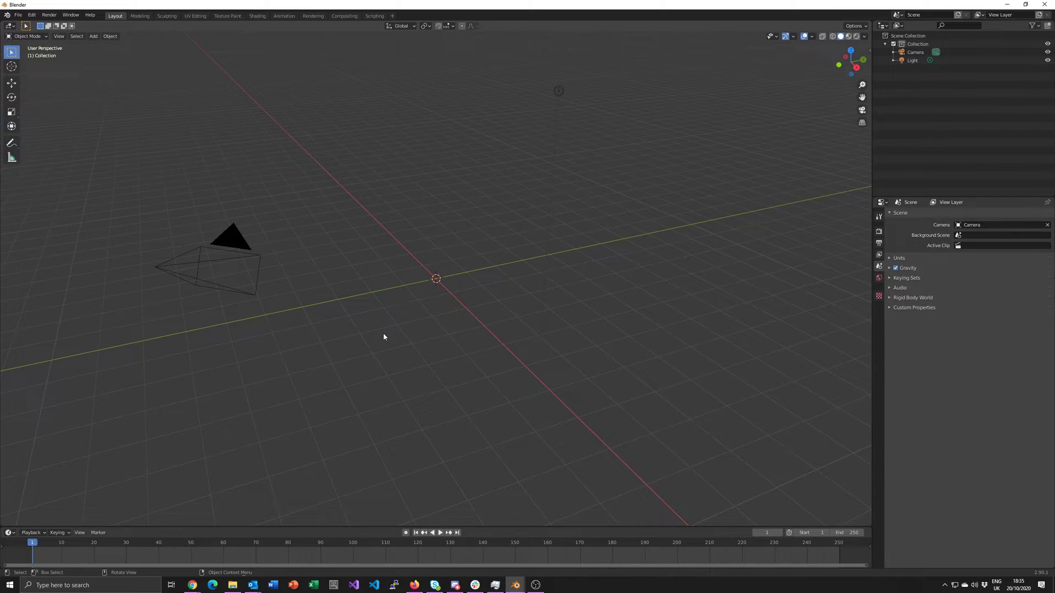
- Add a 128-vertex circle mesh at the origin, then deselect it
key("shift+a")
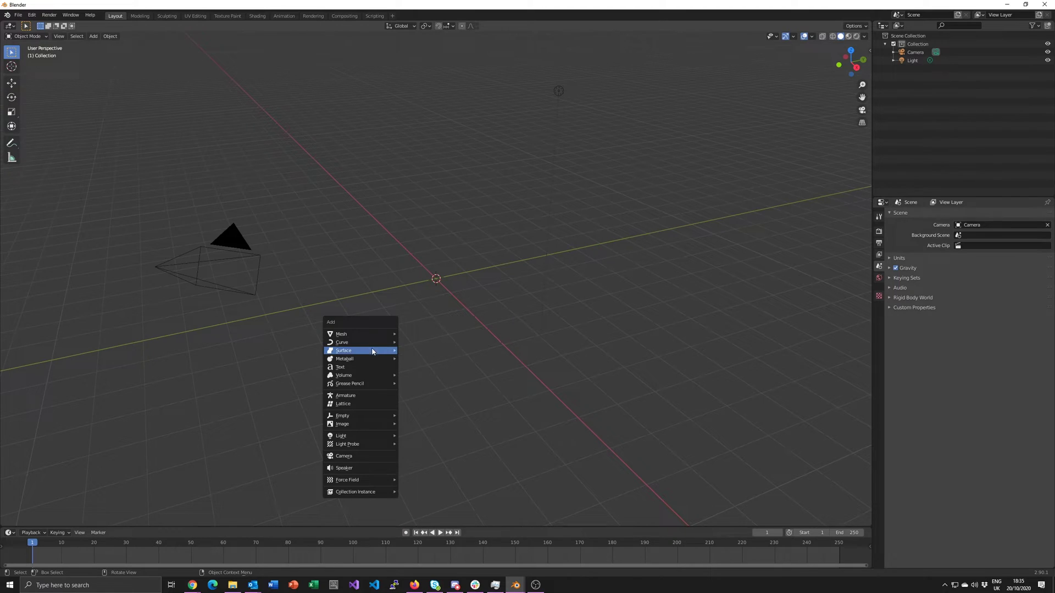
mouse_move(396, 336)
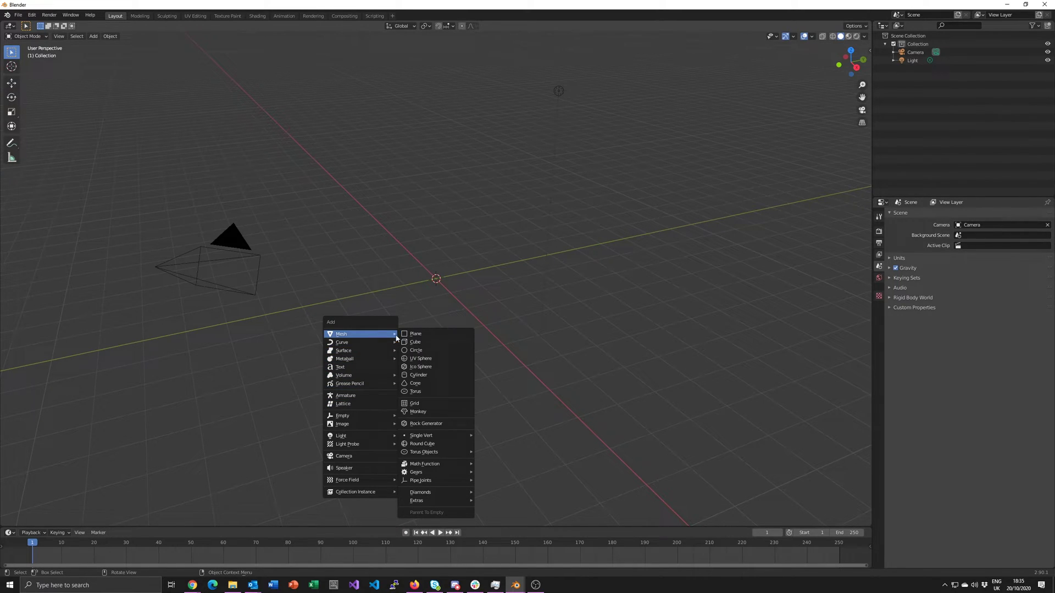
left_click(421, 351)
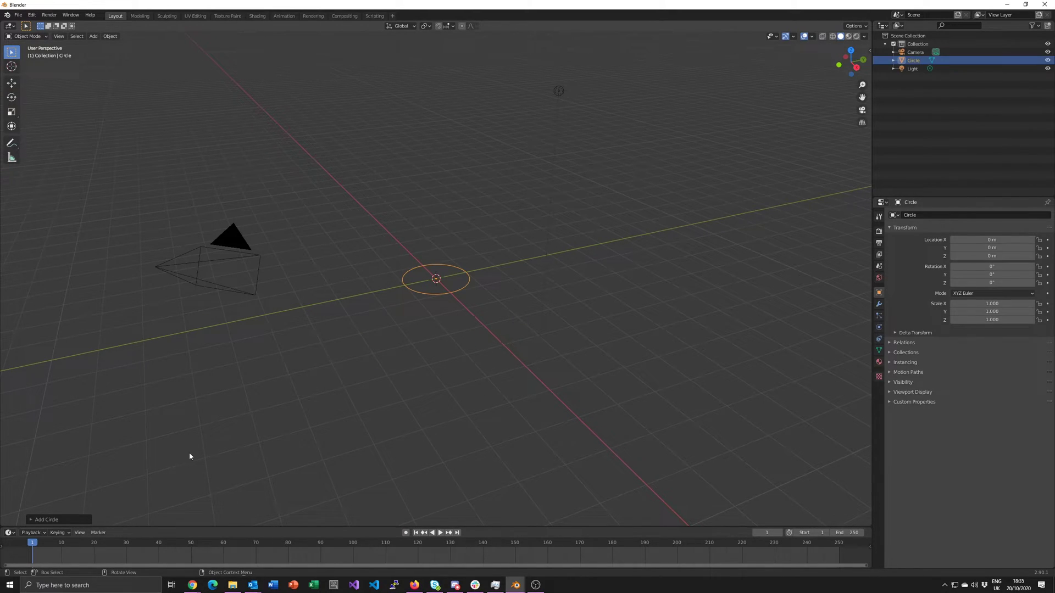
left_click(31, 519)
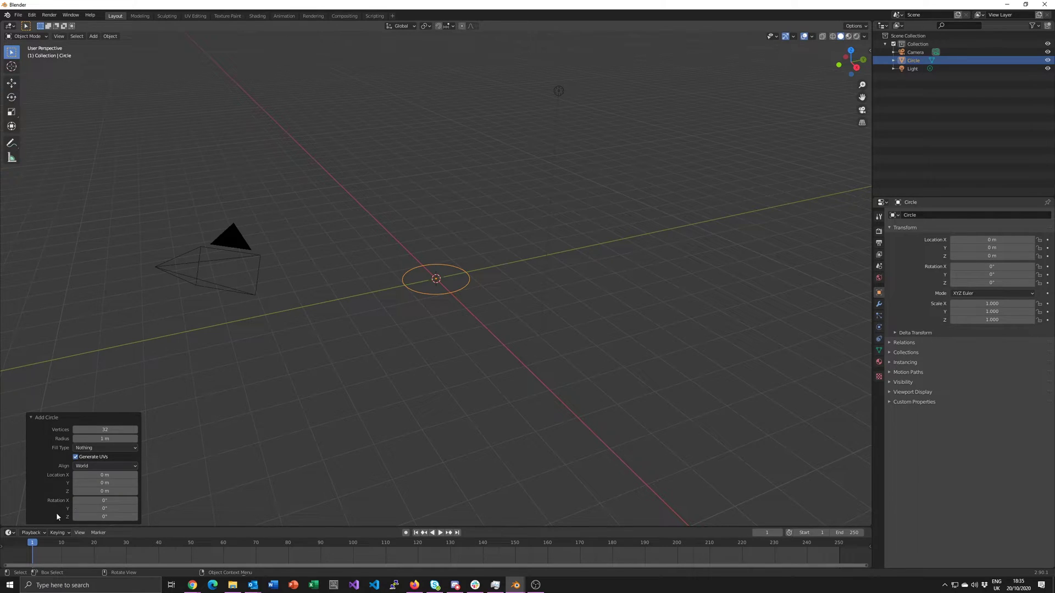
left_click(112, 430)
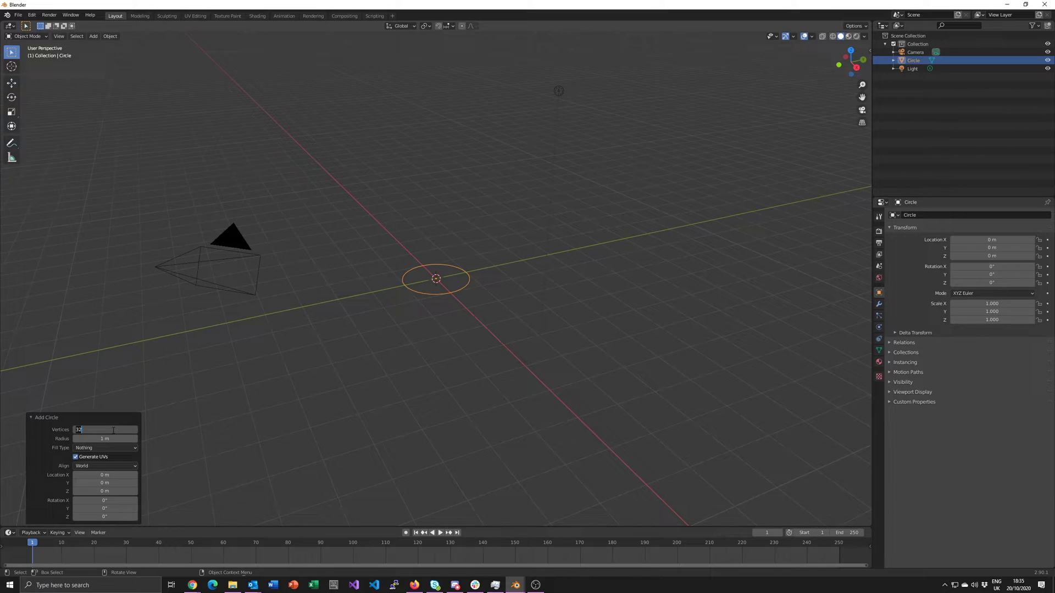
type("128")
key("Return")
scroll(455, 285, "up", 7)
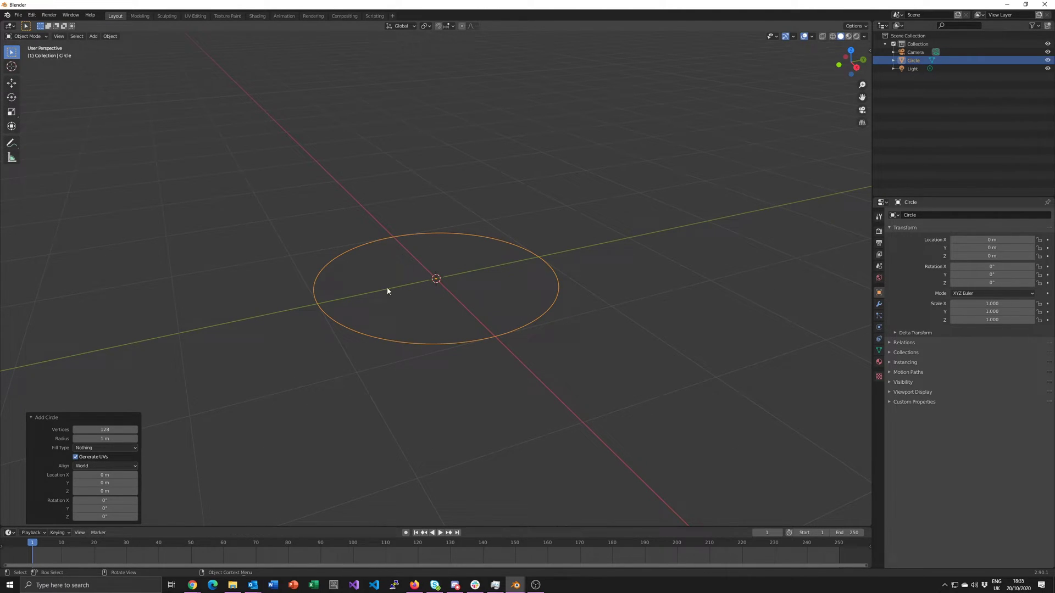
scroll(314, 355, "down", 1)
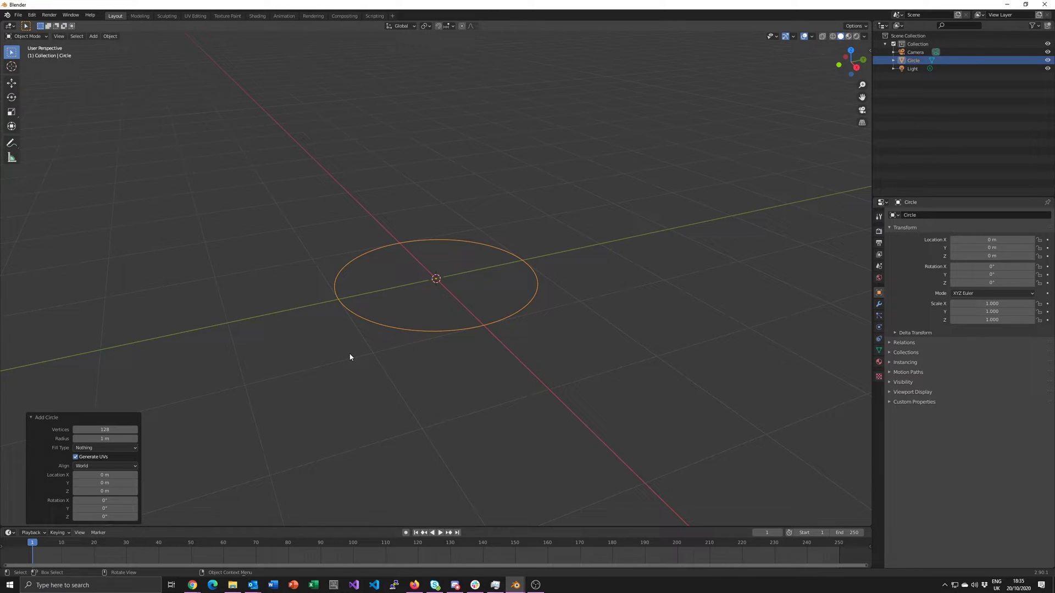
left_click(351, 356)
- Add a second circle mesh with a 2 m radius
key("shift+a")
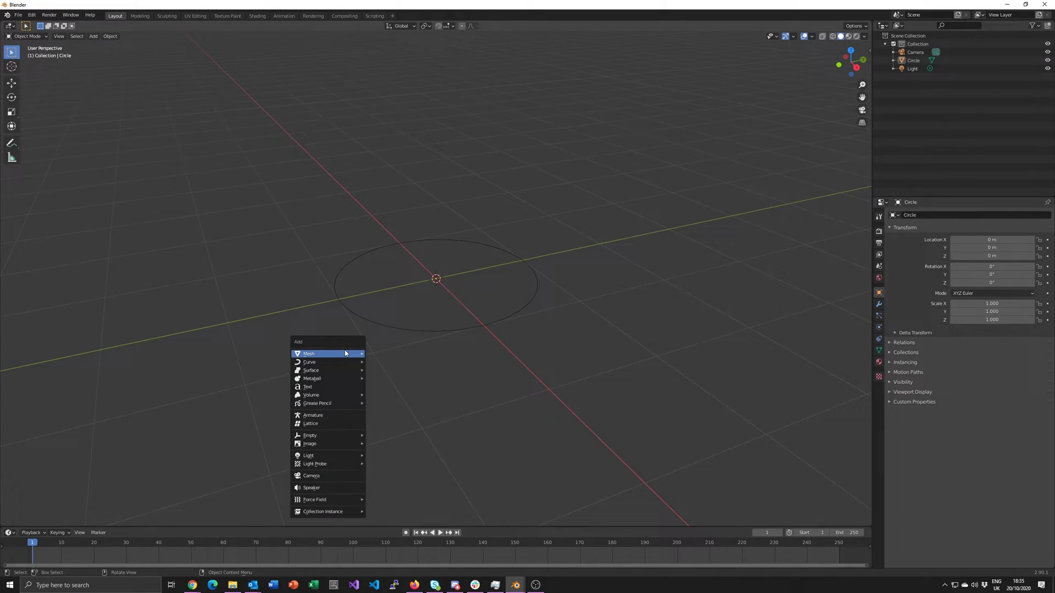
mouse_move(351, 354)
left_click(394, 371)
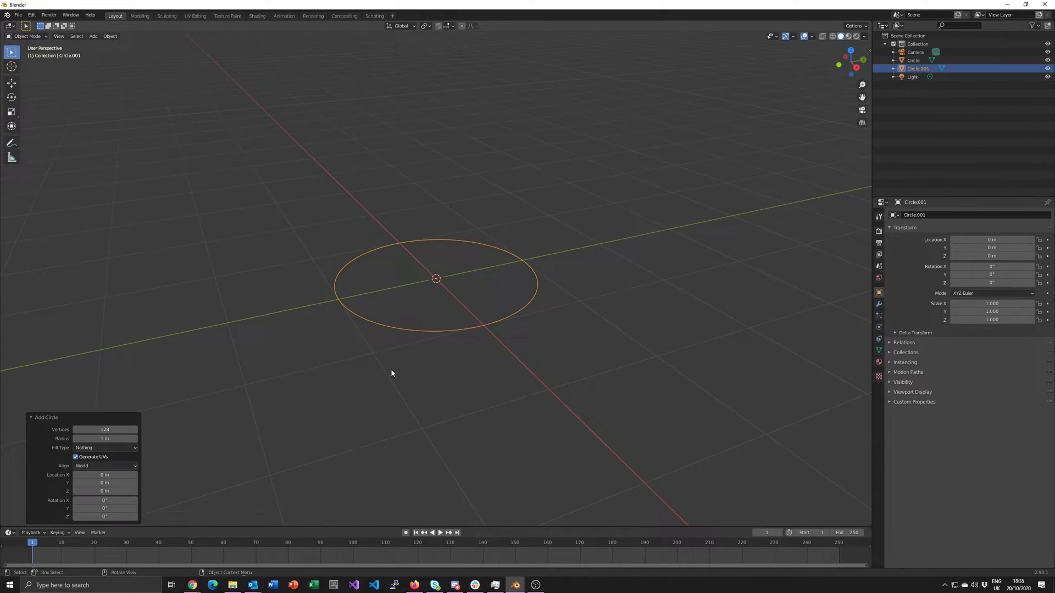
left_click(119, 438)
type("2")
key("Return")
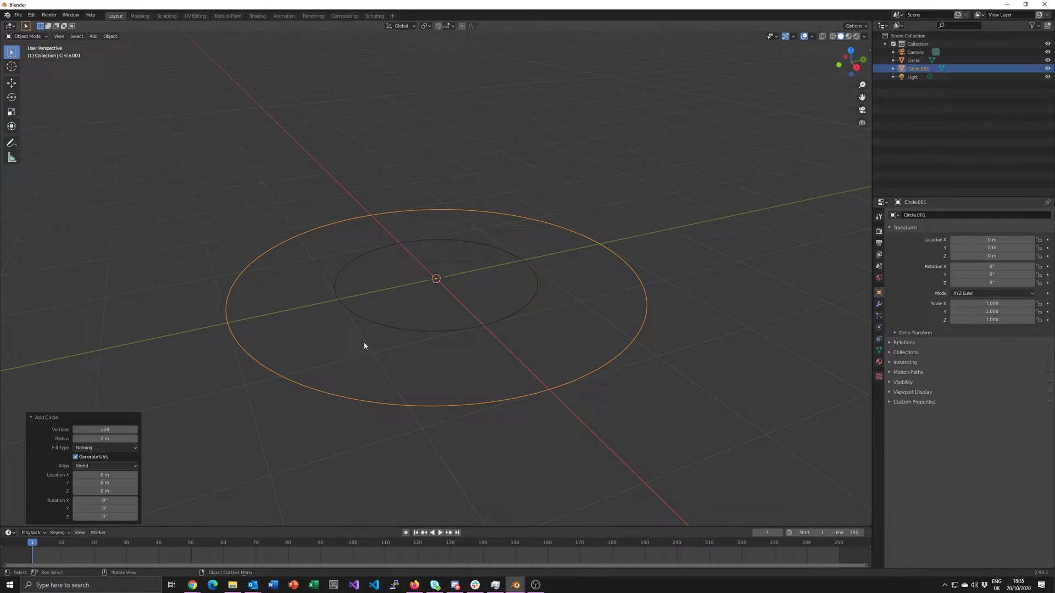
- Select both circles and join them into one object with Ctrl+J
left_click(386, 451)
key("Left")
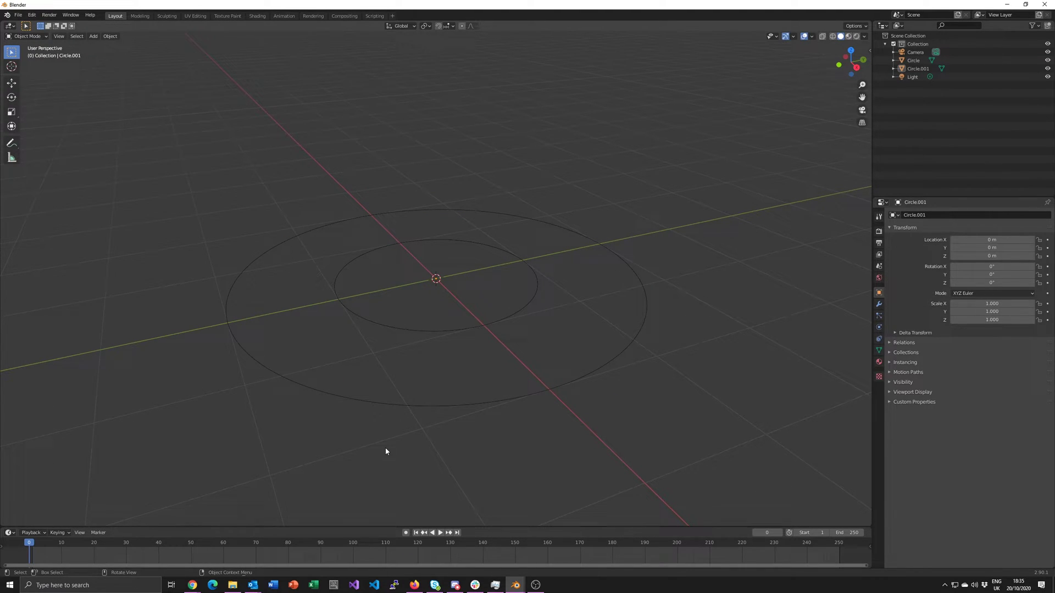
left_click(404, 407)
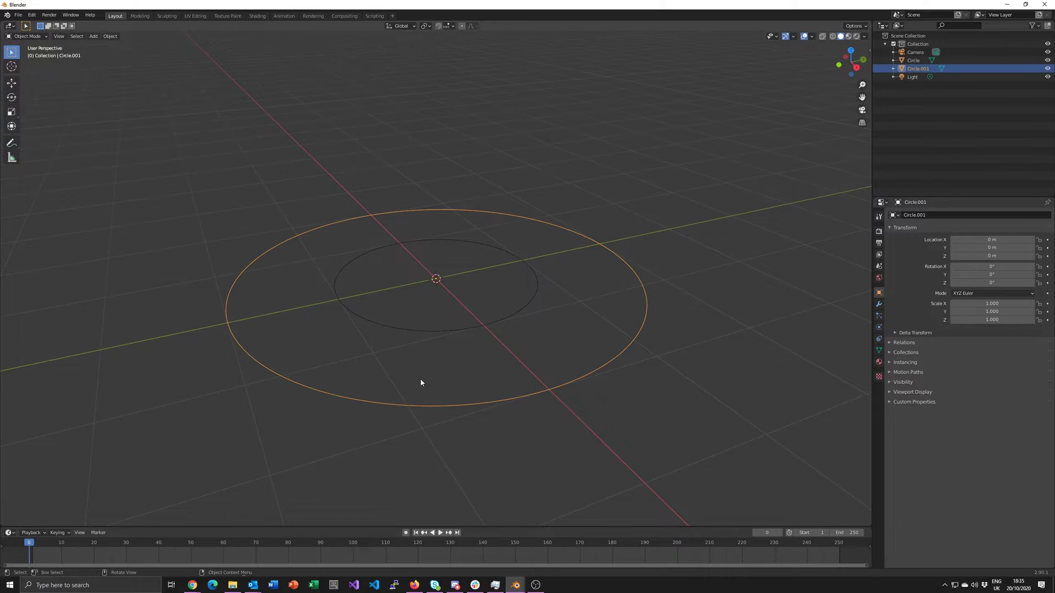
left_click(426, 332, "shift")
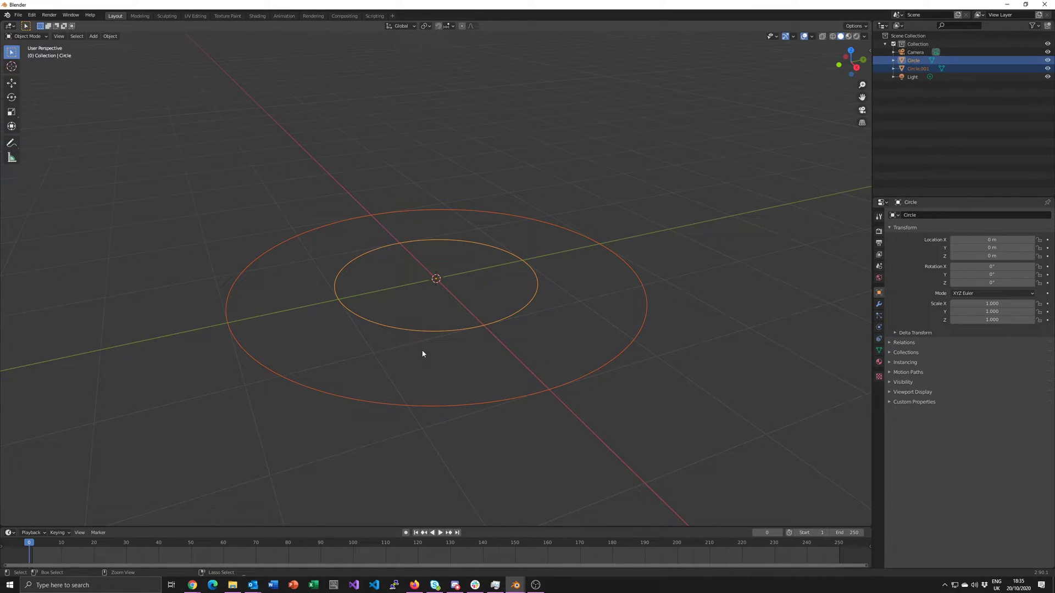
key("ctrl+j")
left_click_drag(337, 171, 506, 460)
left_click(425, 470)
key("ctrl+z")
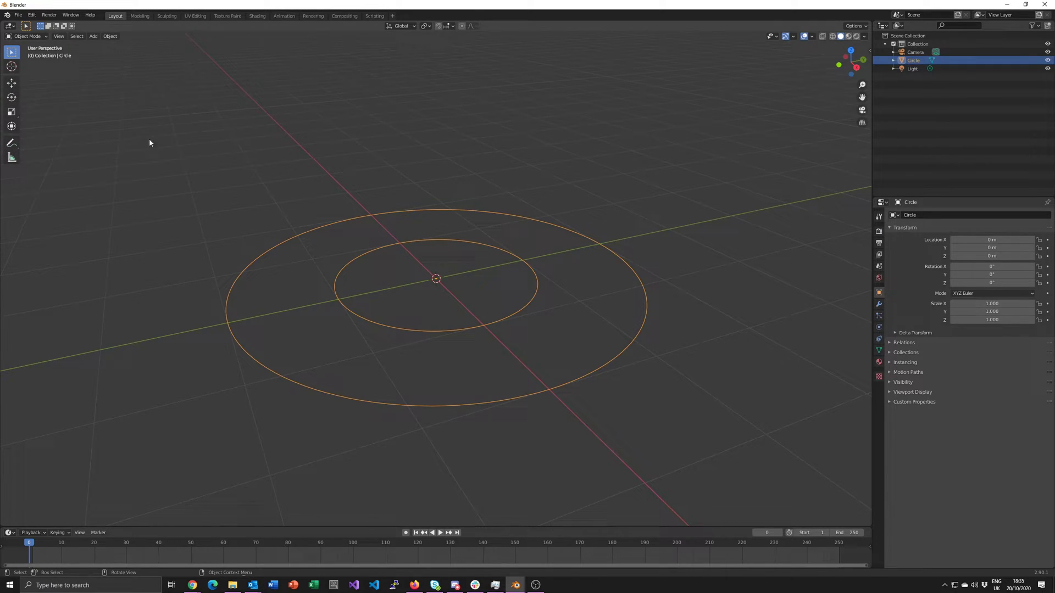
- In Edit Mode, select all vertices and run Bridge Edge Loops to fill the gap with faces
key("Tab")
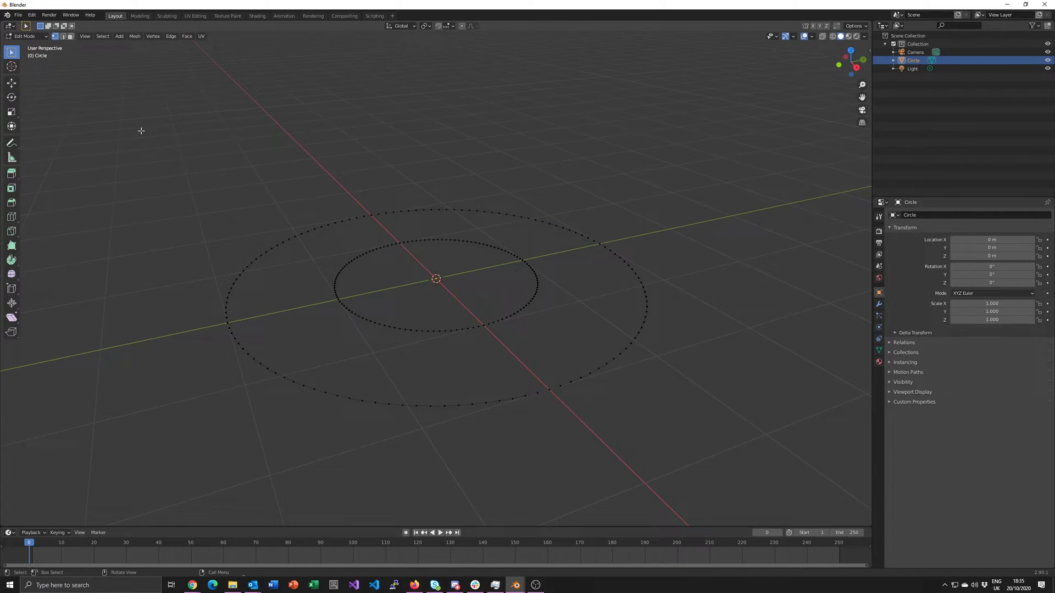
key("a")
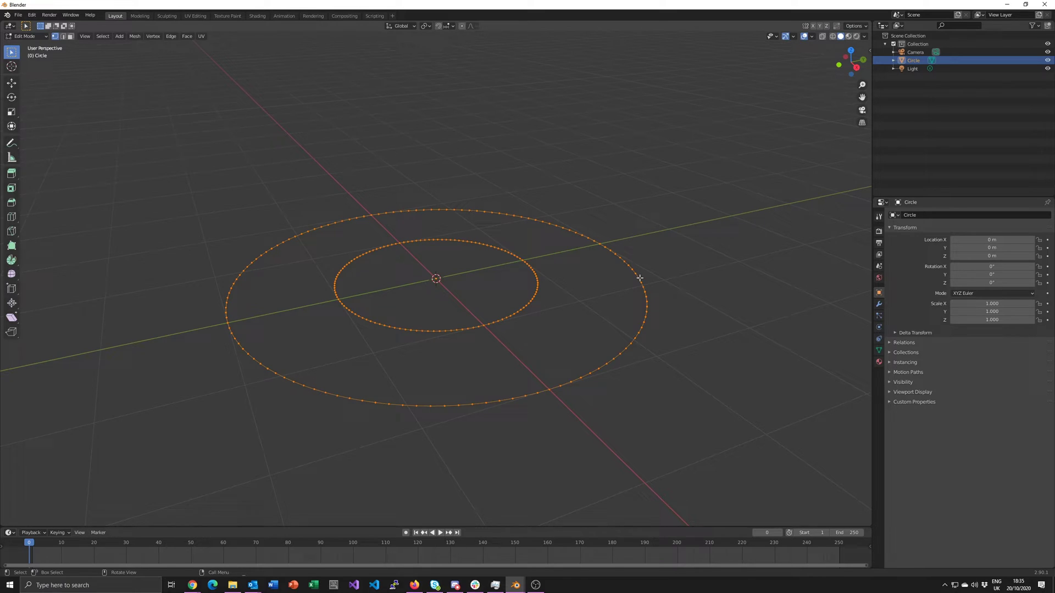
key("F3")
type("bri")
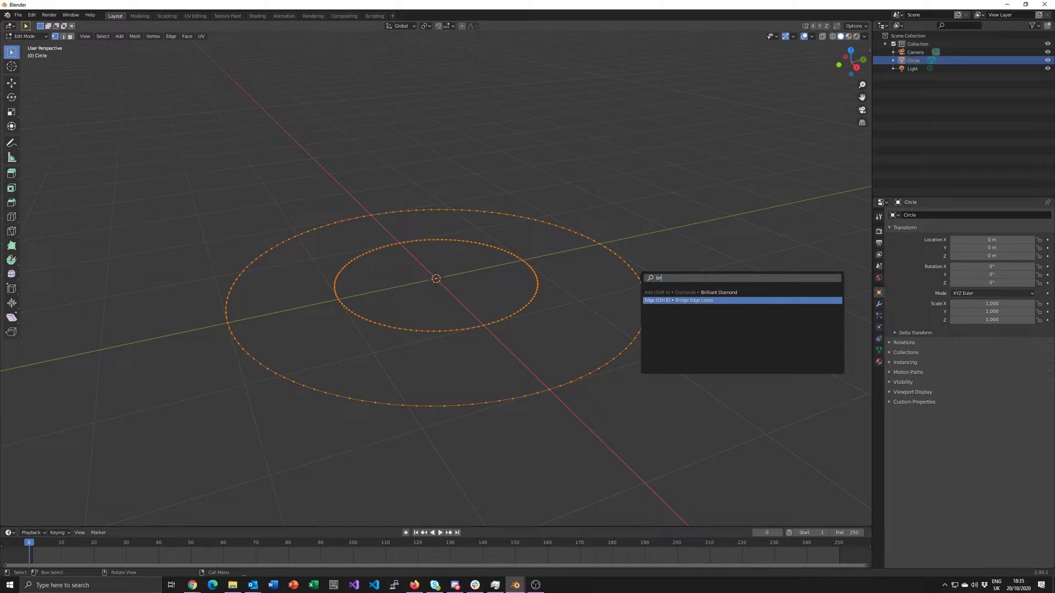
key("Return")
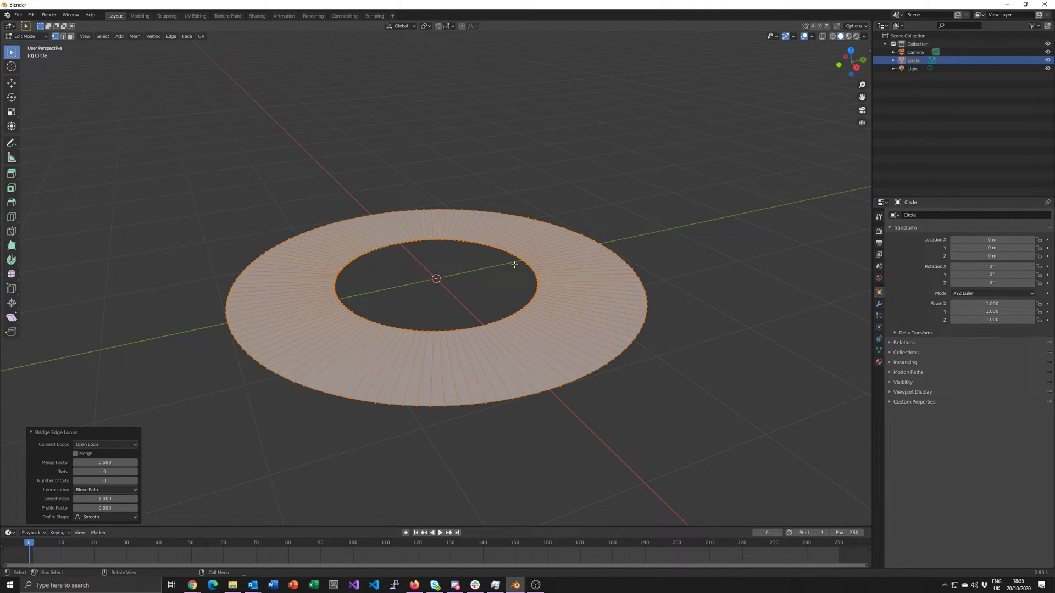
- In face mode from a top-down view, box-select the faces on the ring's left half
key("3")
middle_click_drag(494, 279, 188, 82)
key("alt+a")
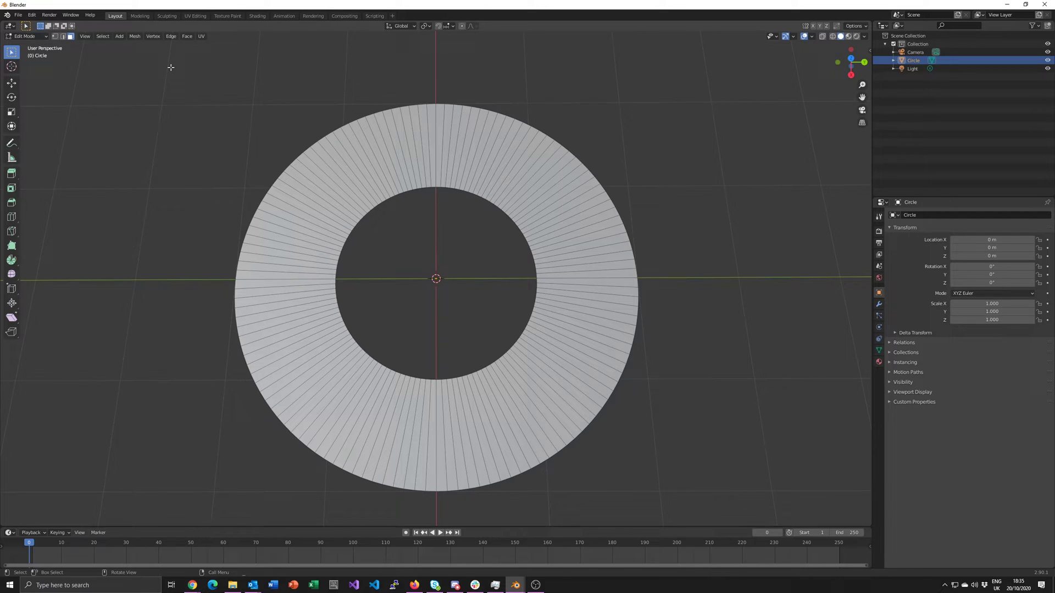
left_click_drag(171, 67, 433, 502)
- Delete the selected left-half faces, leaving only the right half-ring
key("x")
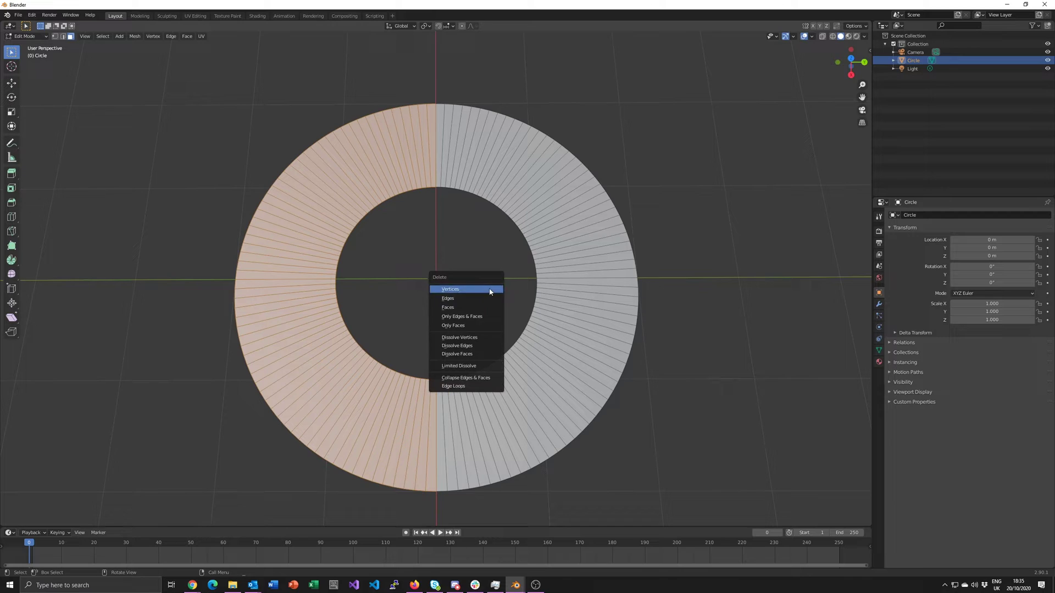
left_click(467, 308)
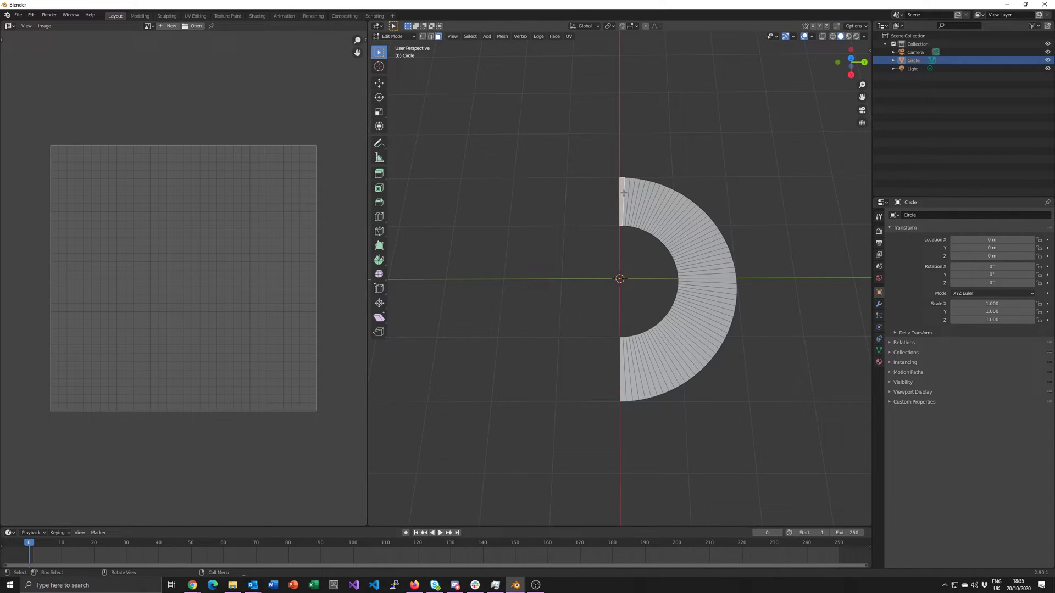
- Select all faces and unwrap the half ring with Follow Active Quads
key("a")
left_click(569, 37)
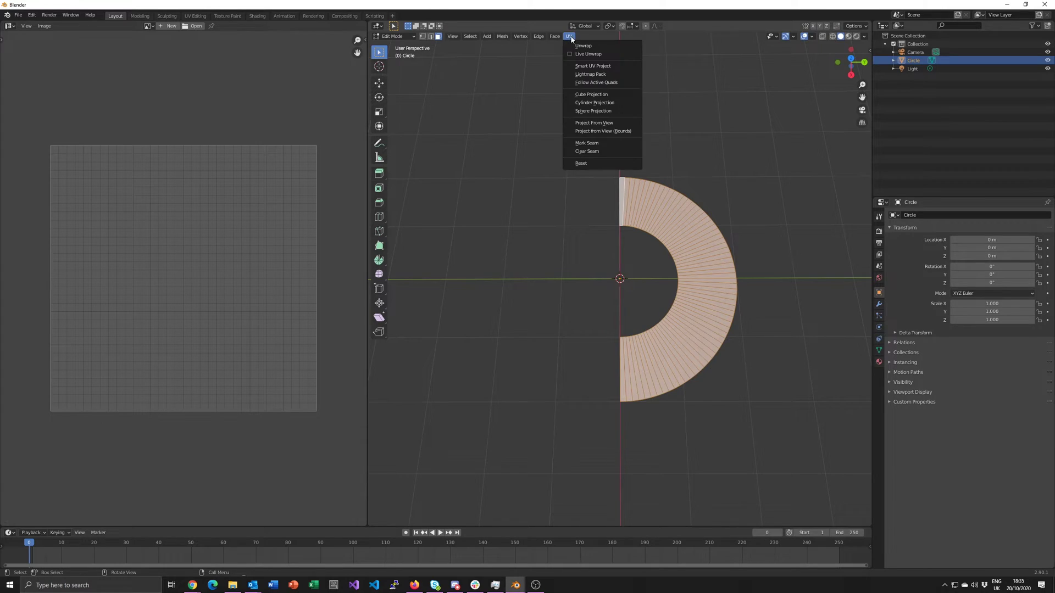
left_click(607, 82)
left_click(607, 107)
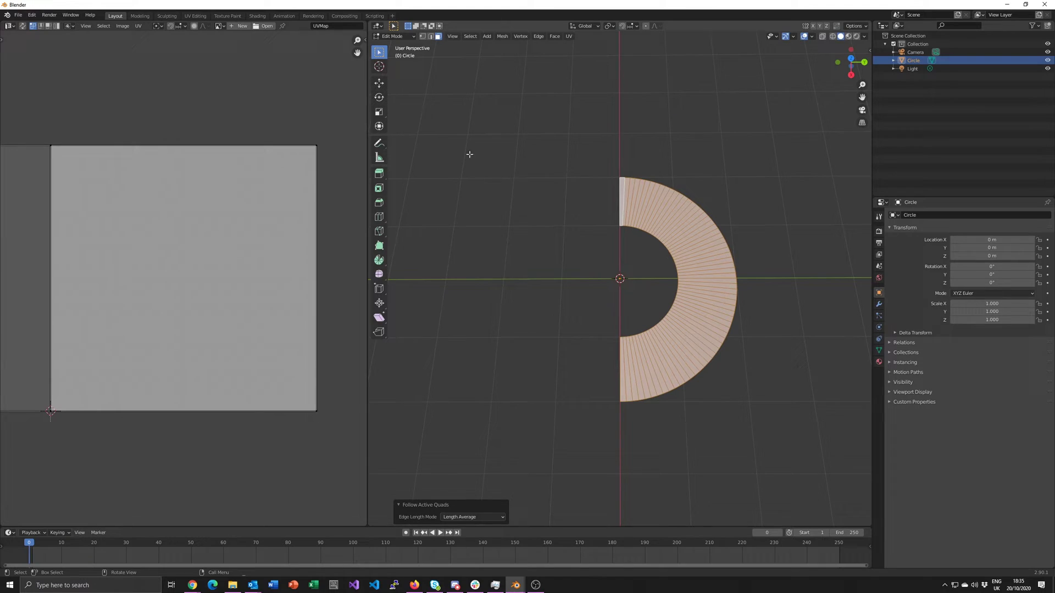
- Widen the UV editor area and centre the view on the unwrapped strip
scroll(170, 254, "down", 3)
middle_click_drag(135, 219, 210, 223)
scroll(209, 224, "down", 10)
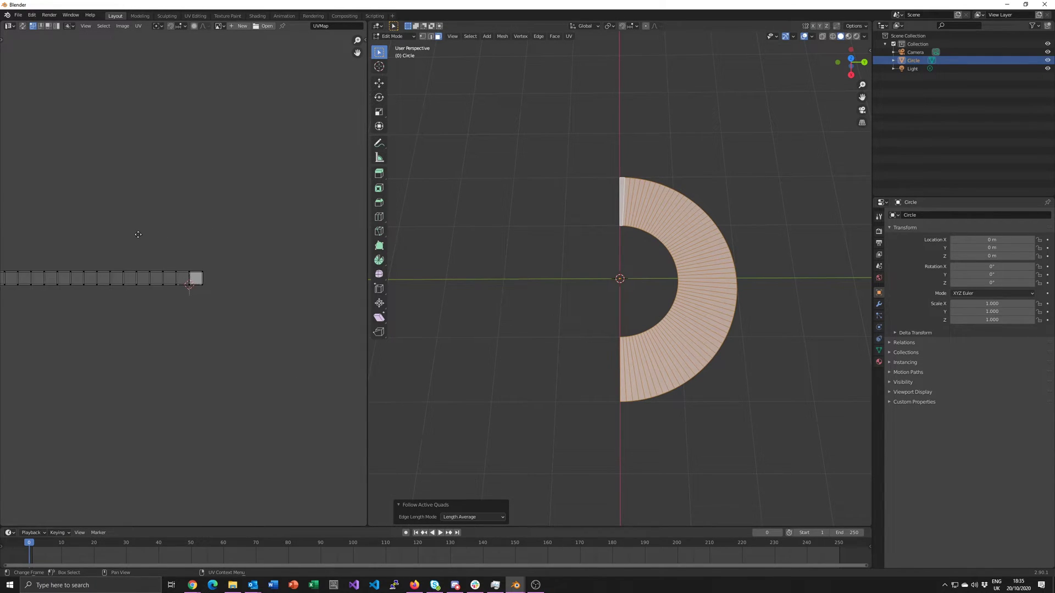
middle_click_drag(134, 230, 269, 244)
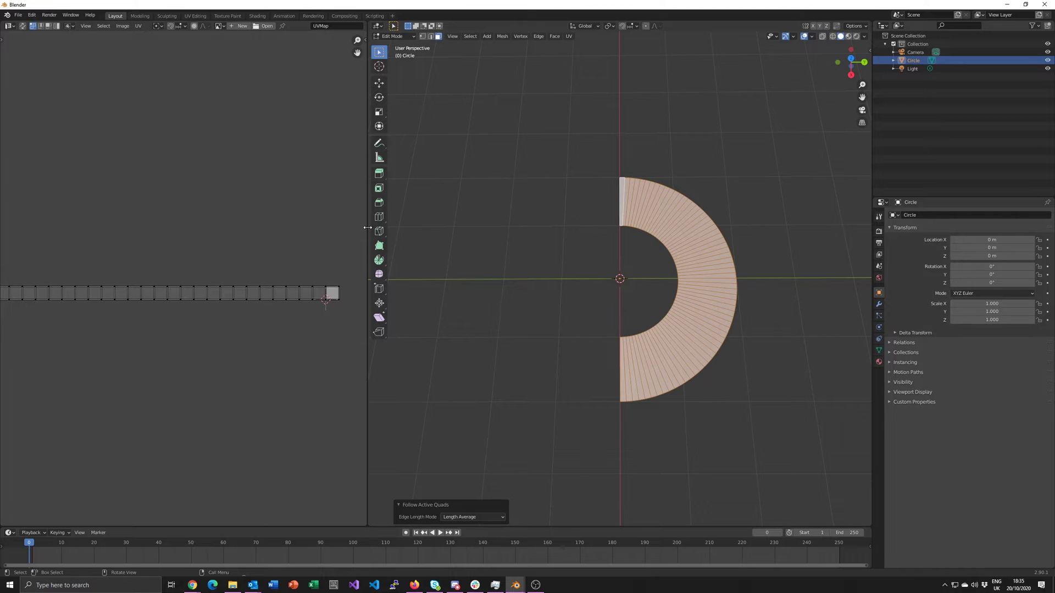
left_click_drag(368, 226, 518, 226)
scroll(436, 300, "up", 10)
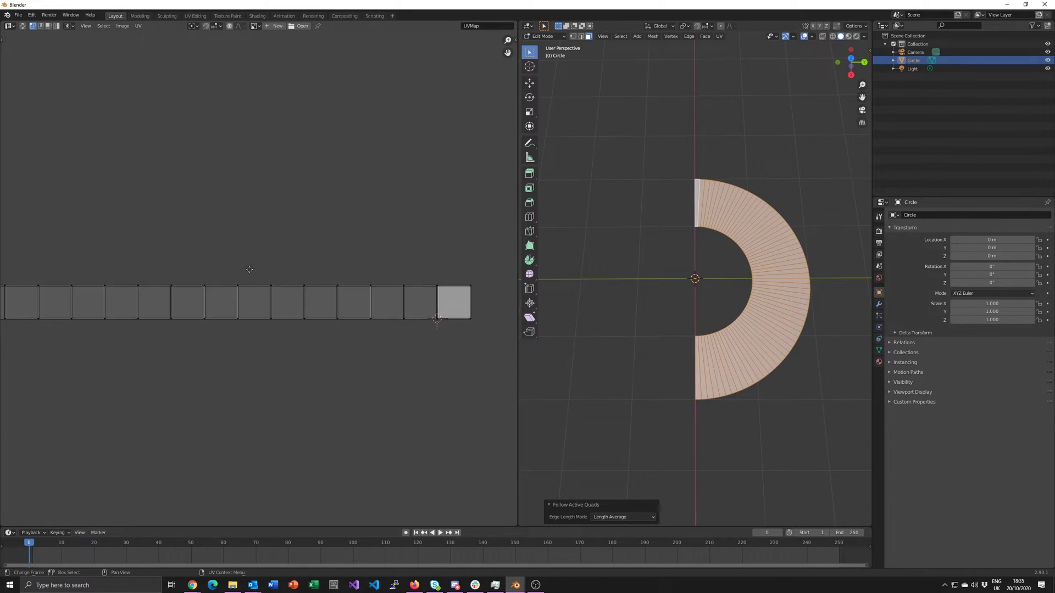
middle_click_drag(437, 336, 233, 236)
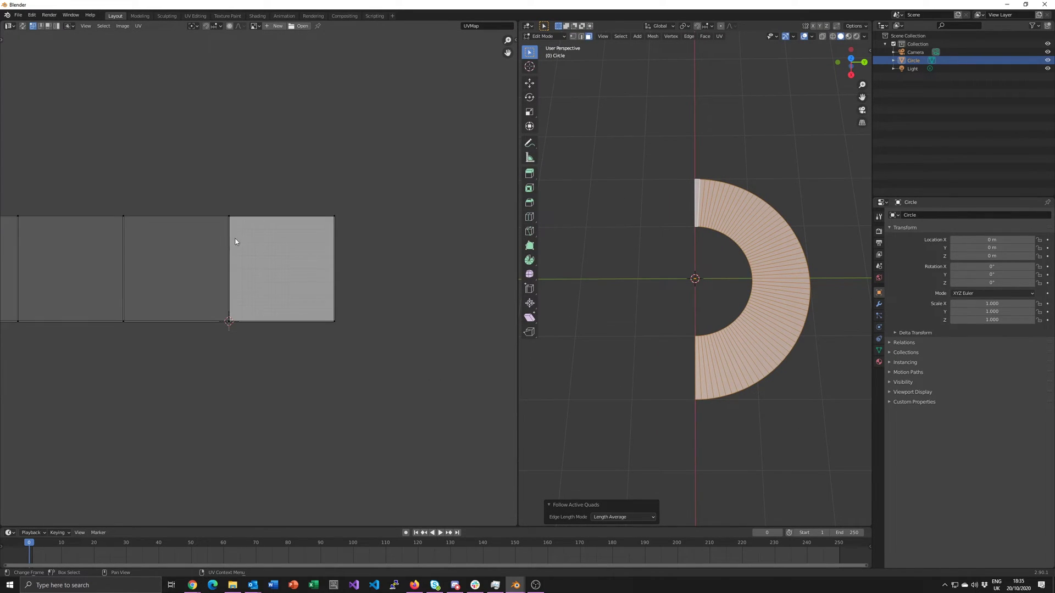
scroll(233, 235, "up", 4)
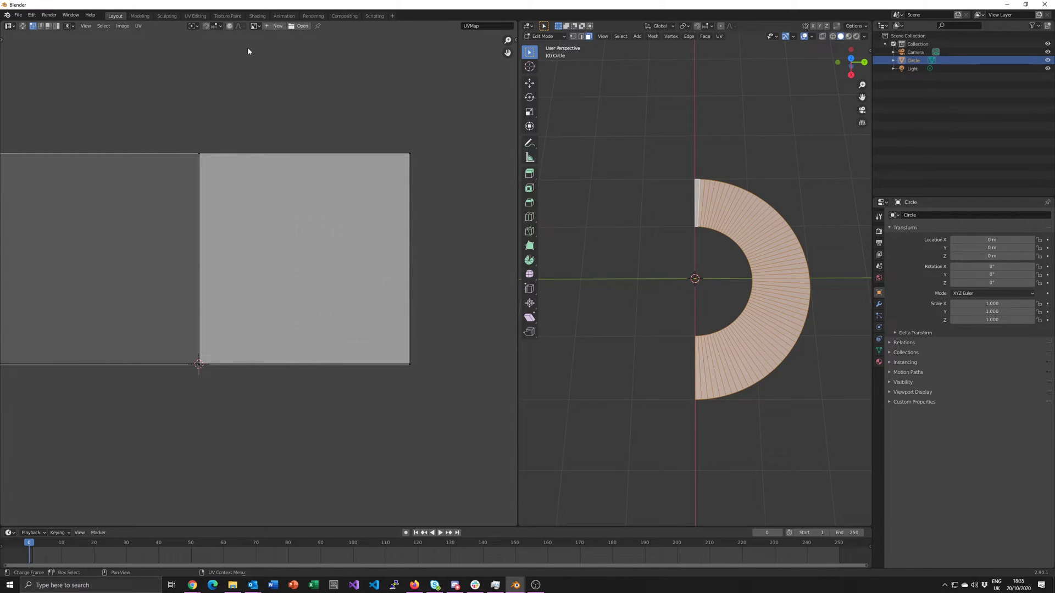
- Select the whole UV island and apply UV > Pack Islands
left_click(137, 27)
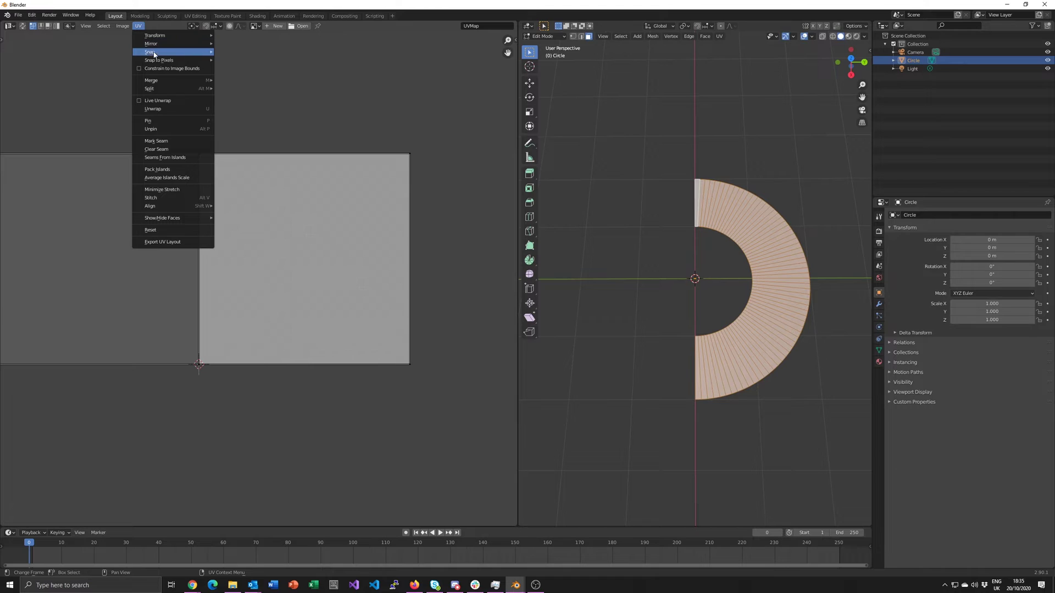
left_click(170, 174)
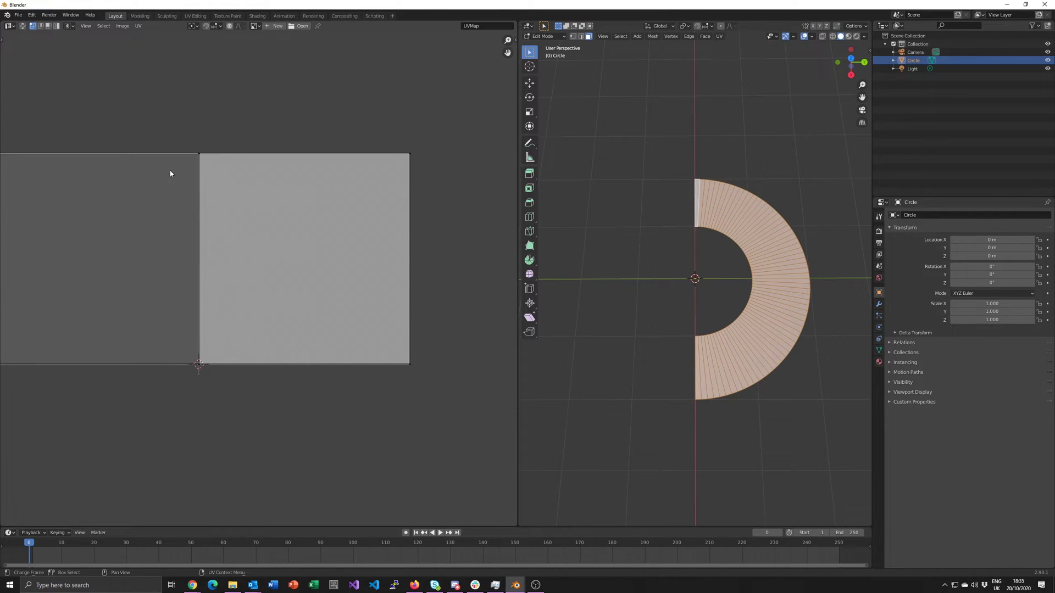
key("a")
left_click(137, 26)
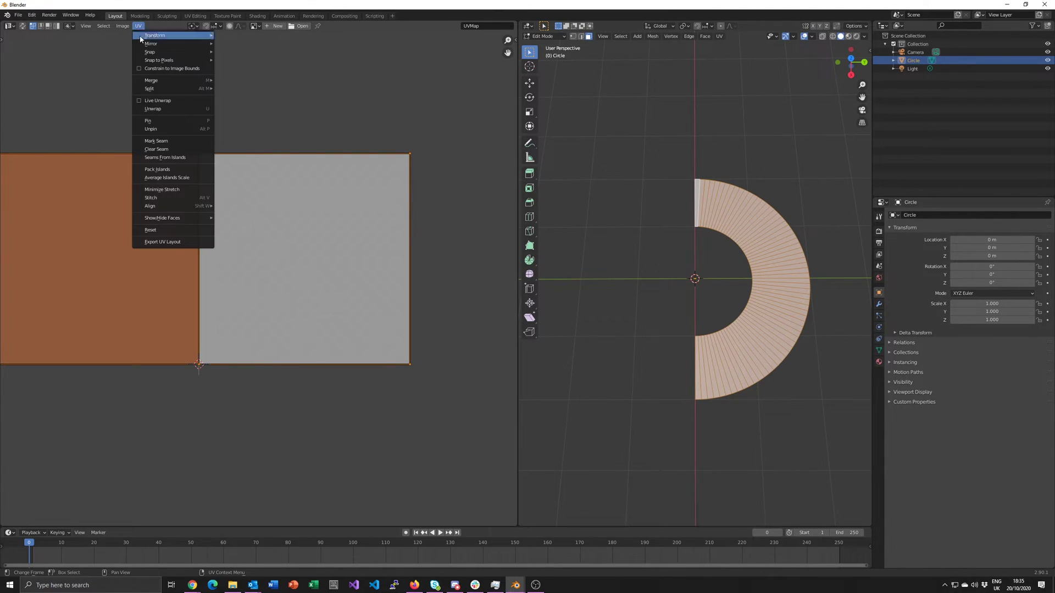
left_click(181, 170)
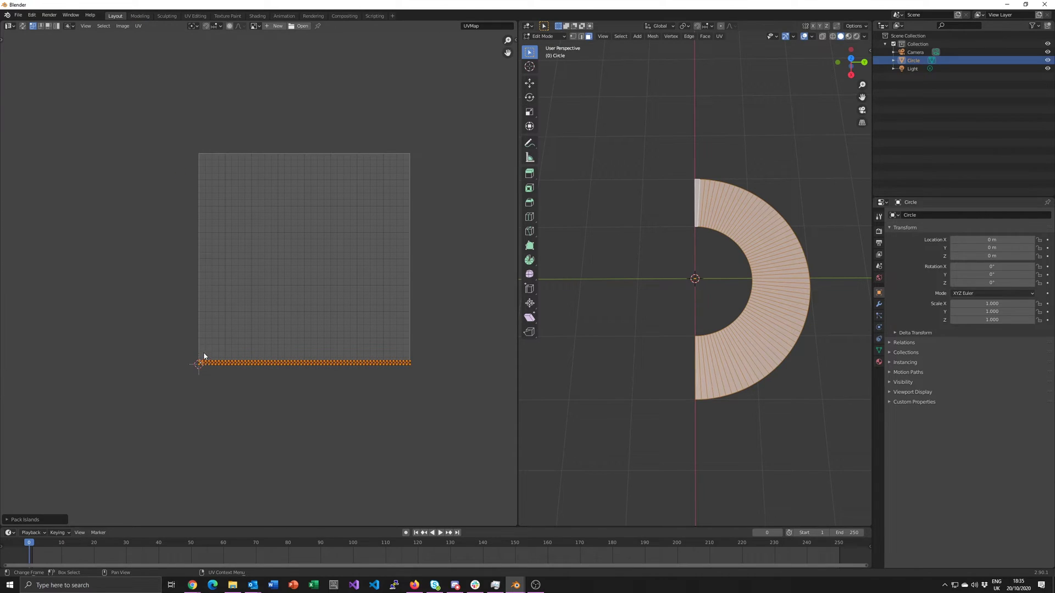
scroll(225, 364, "up", 1)
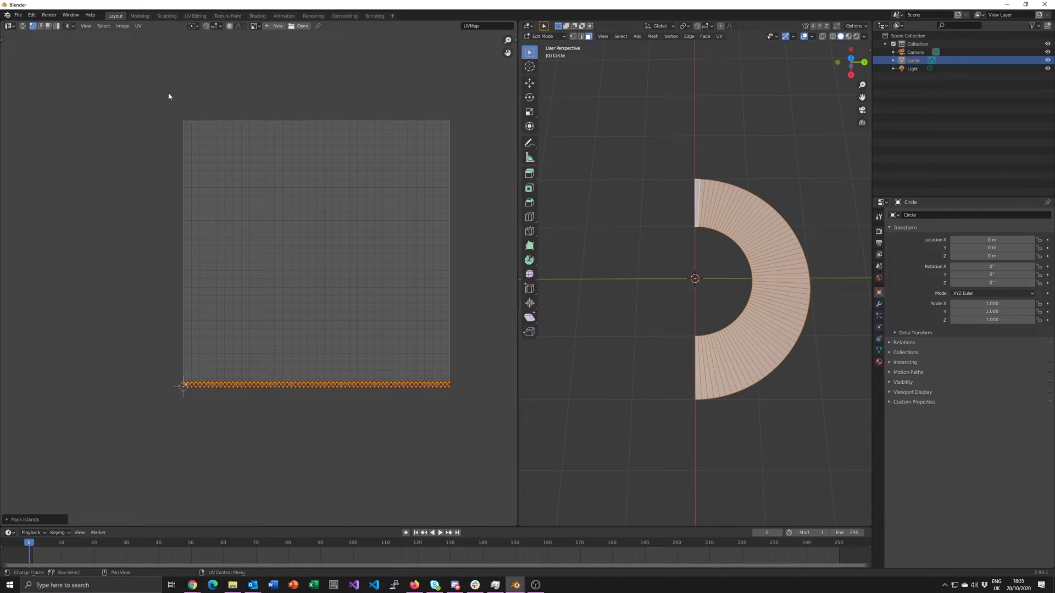
- Enable Constrain to Image Bounds, then start scaling the UV strip along Y
left_click(139, 27)
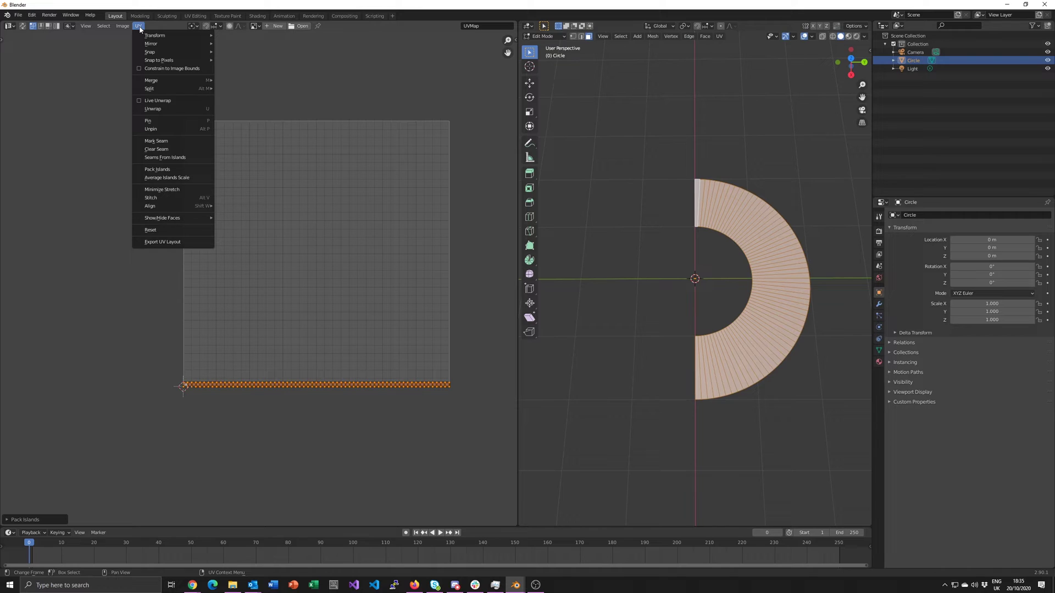
mouse_move(135, 37)
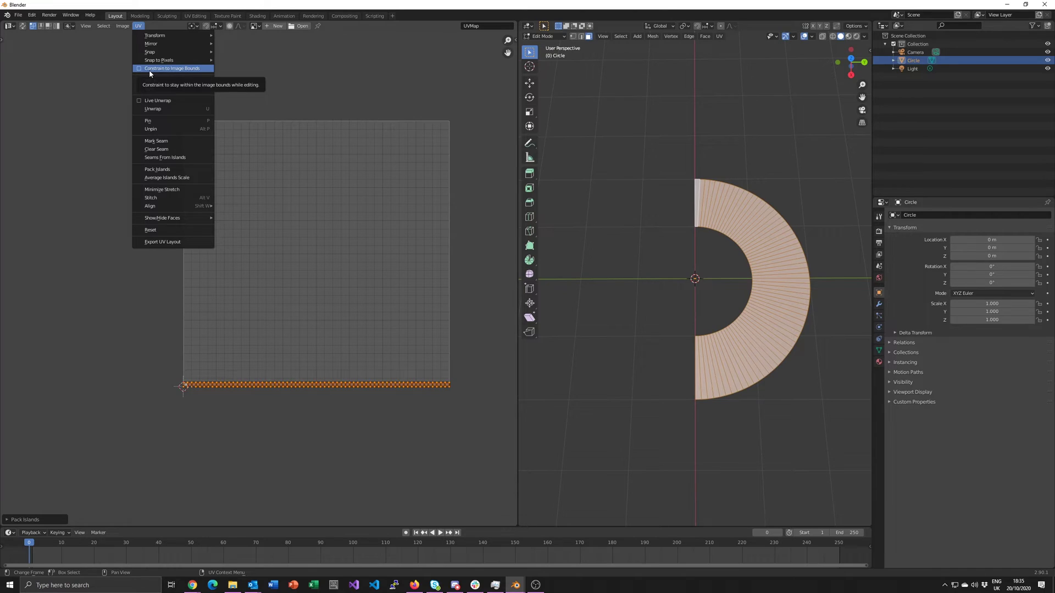
left_click(150, 69)
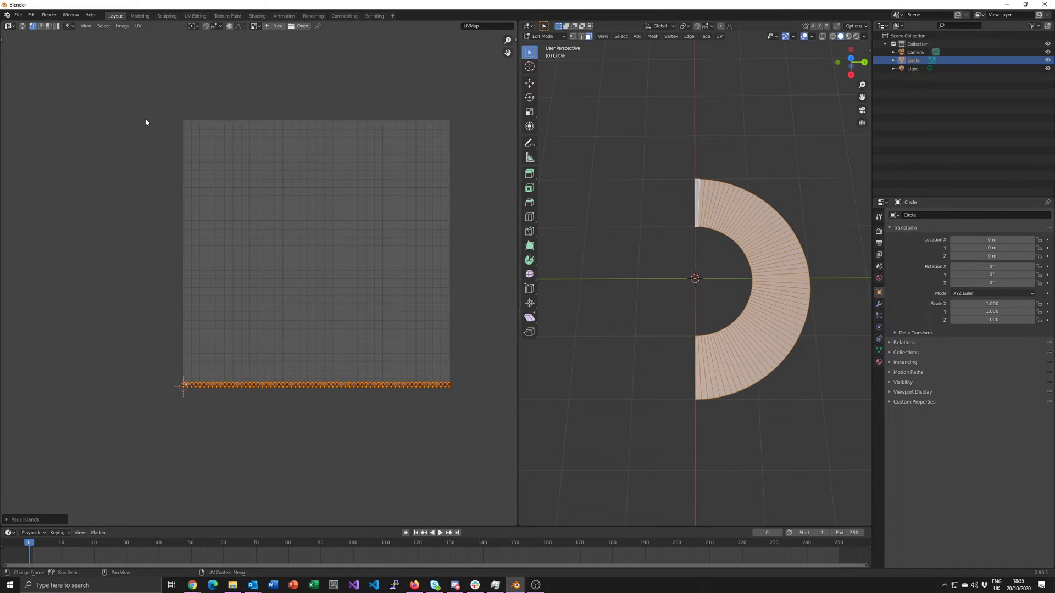
key("s")
key("y")
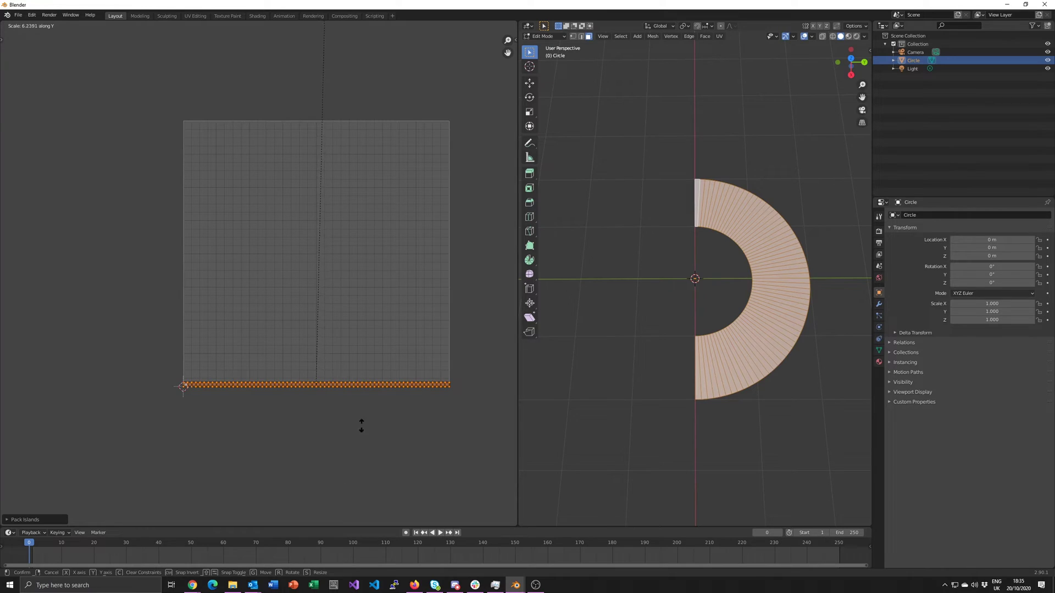
- Set the pivot to the 2D Cursor and scale the UV island to fill the 0–1 square
left_click(332, 342)
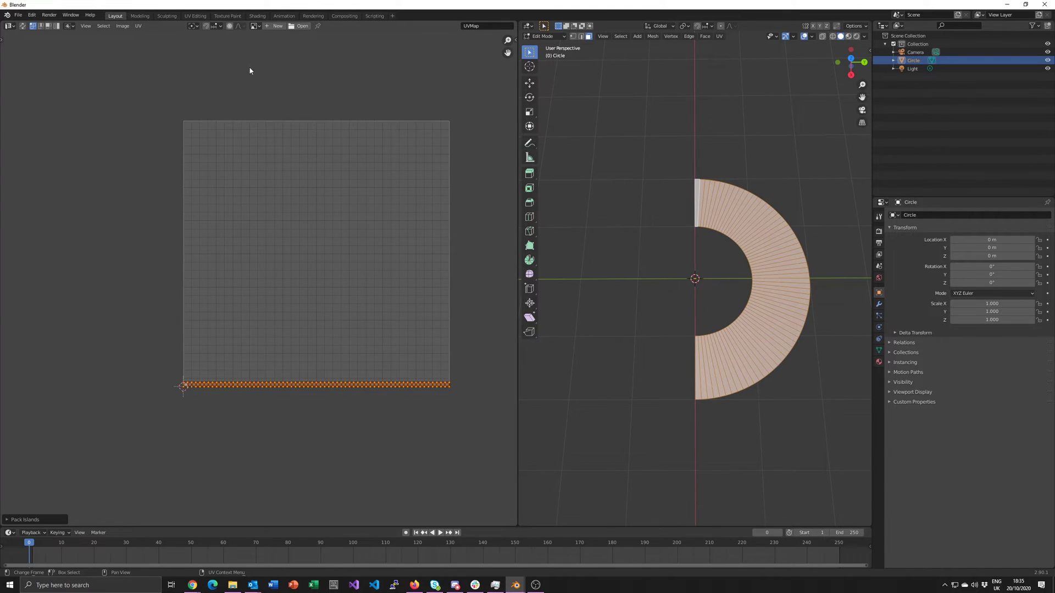
left_click(198, 29)
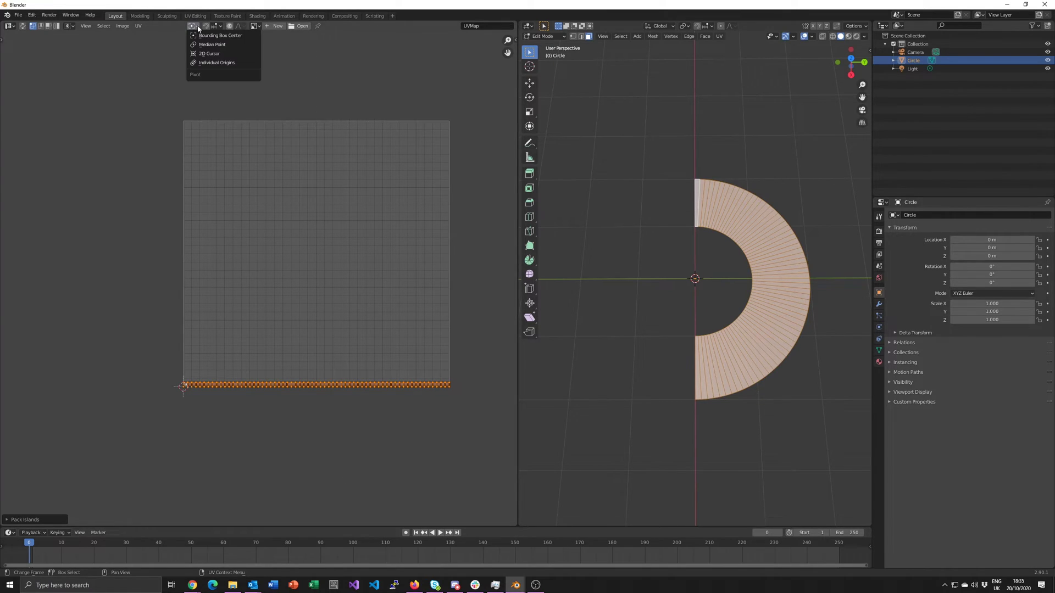
left_click(204, 54)
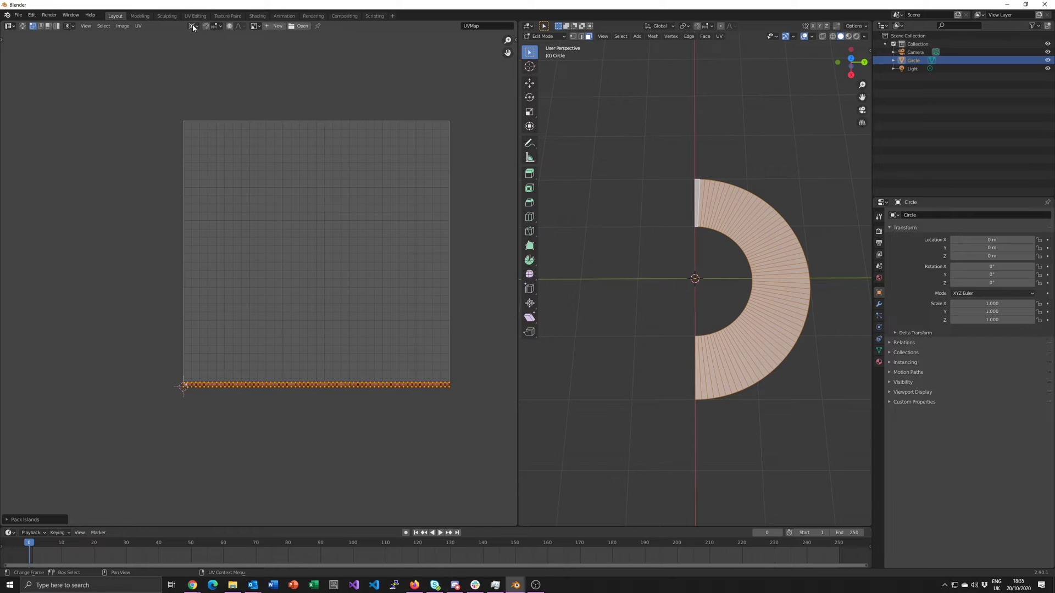
key("s")
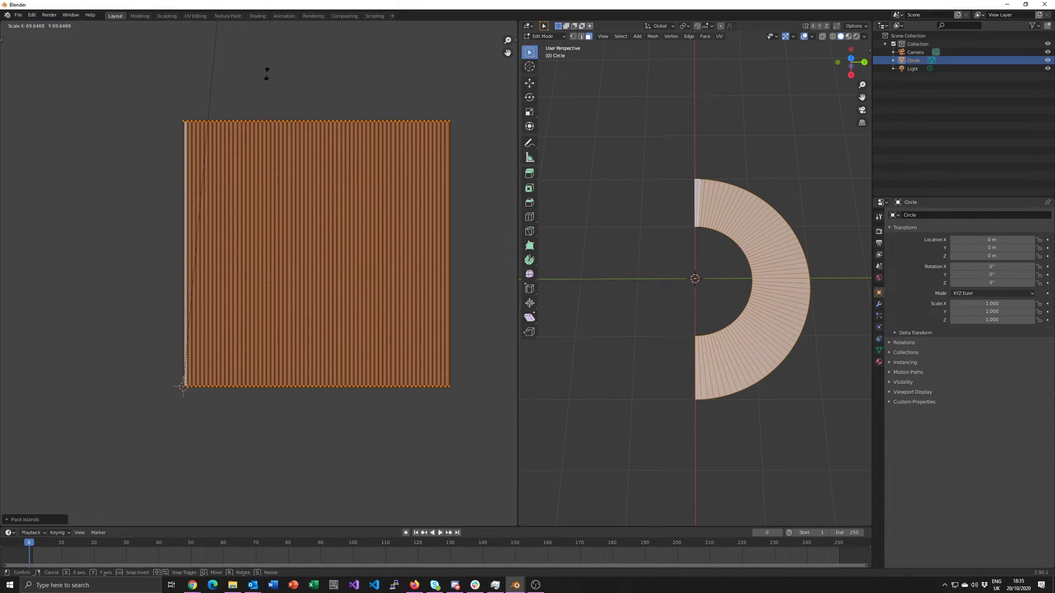
left_click(267, 75)
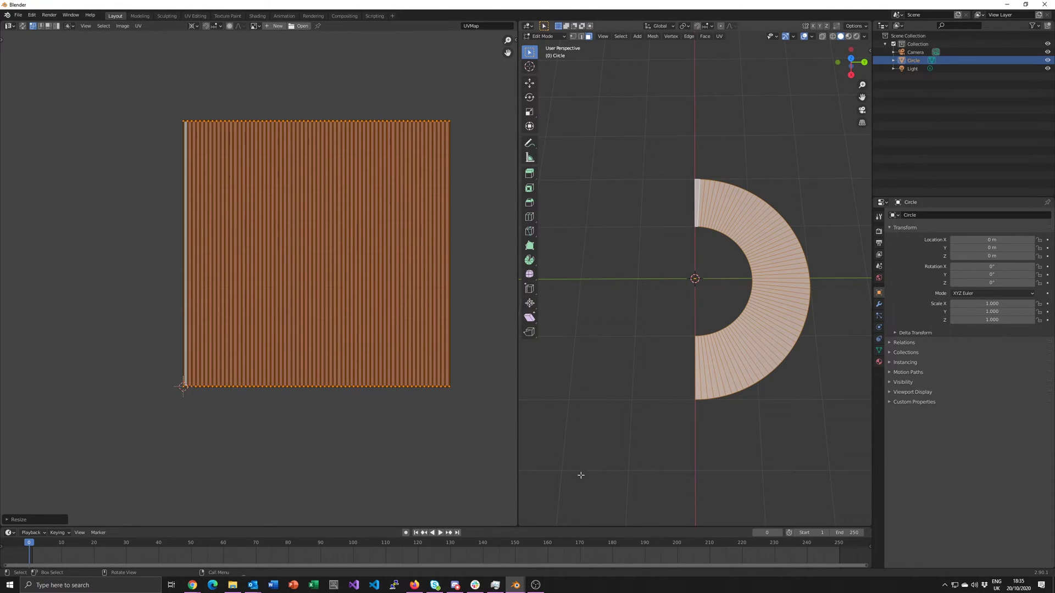
- With the pivot at Bounding Box Center, rotate the half-ring UV island 90° and verify the angle
left_click(197, 26)
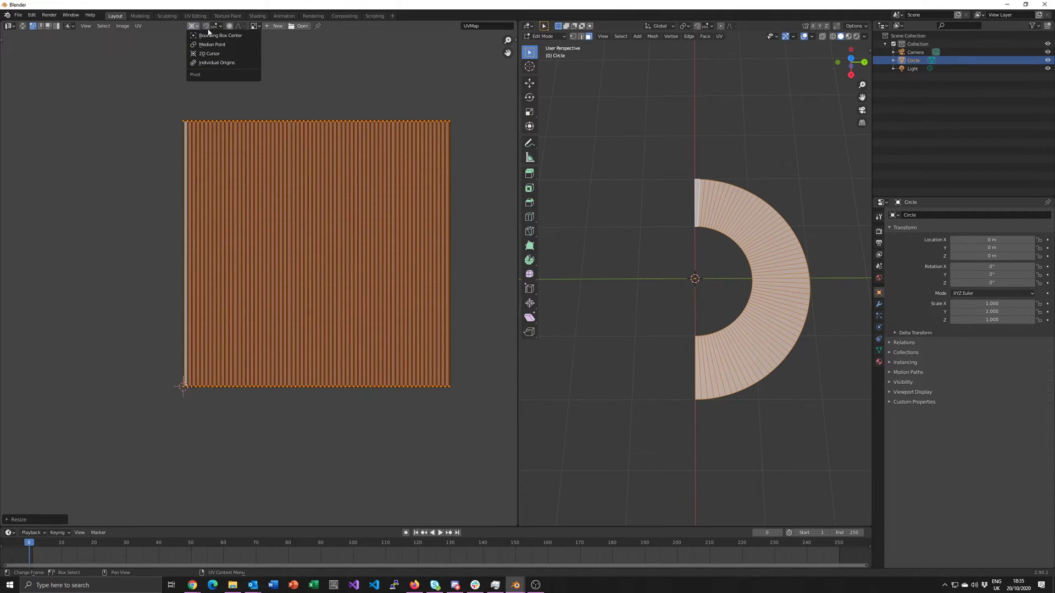
left_click(209, 37)
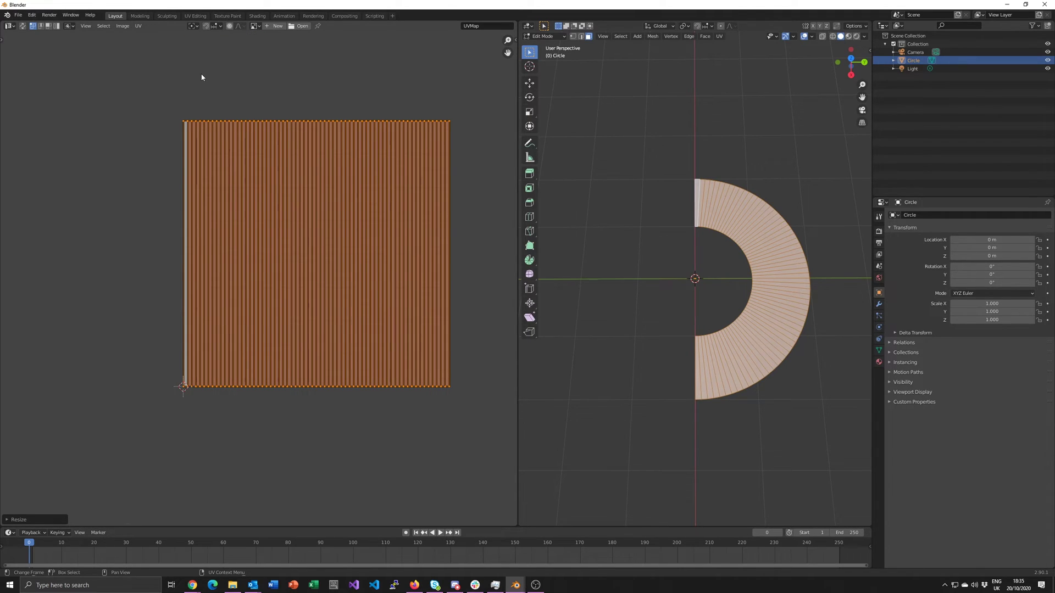
key("r")
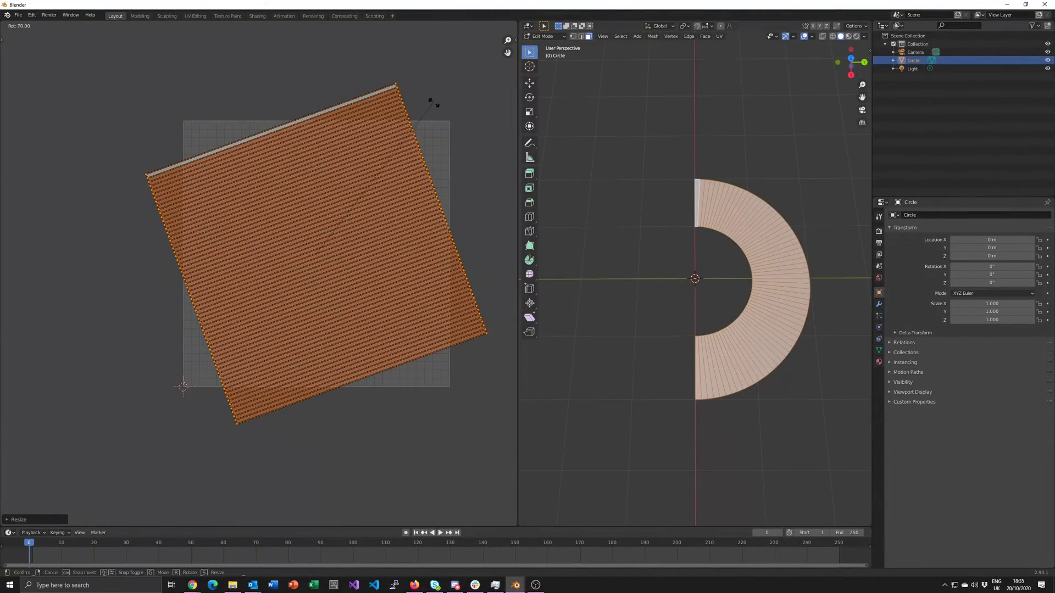
left_click(499, 131)
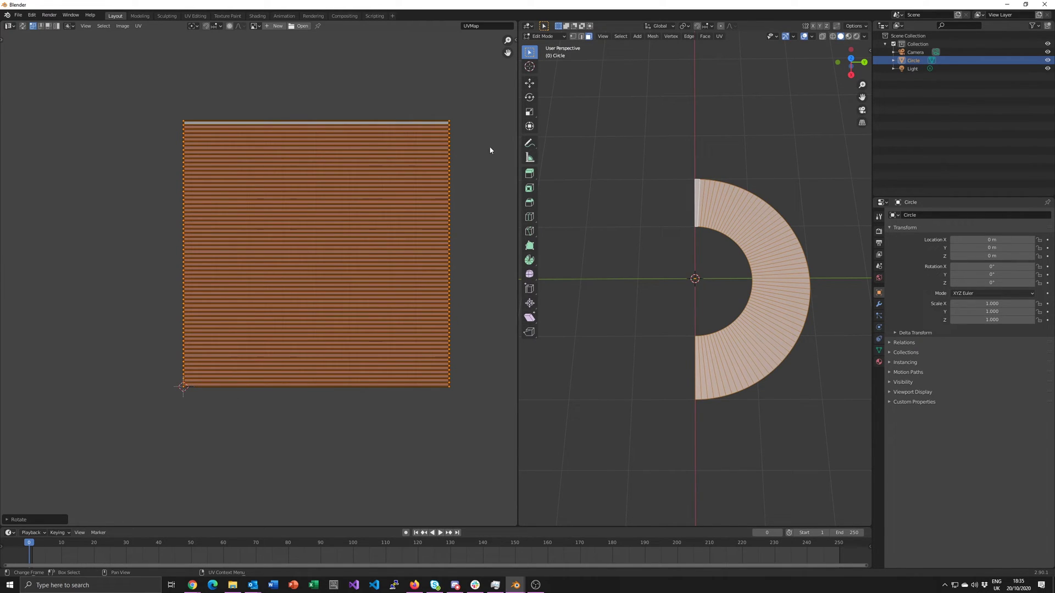
left_click(26, 520)
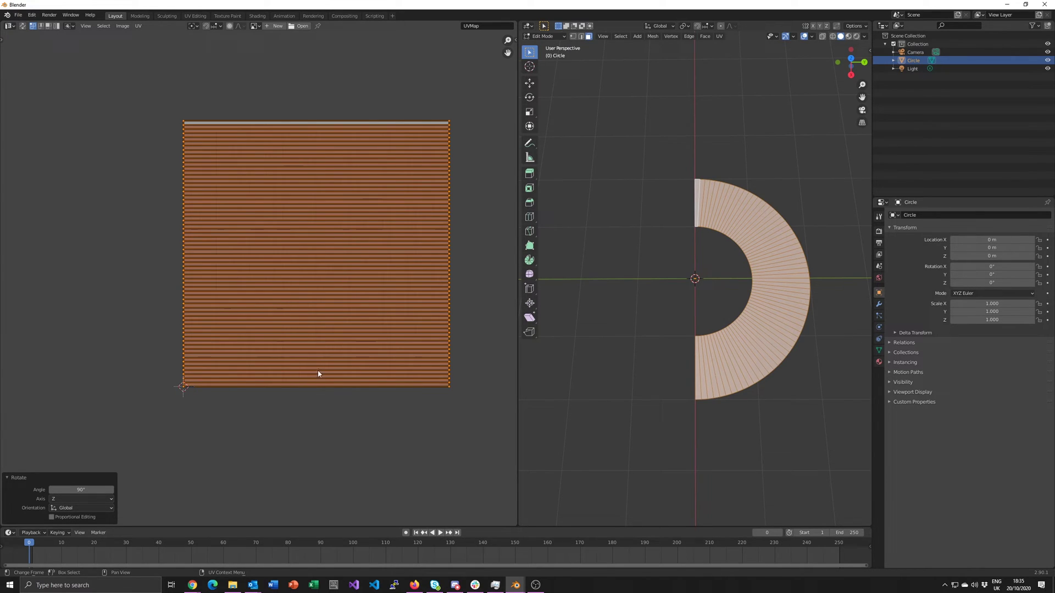
- Deselect the UV islands, then set up an FBX export to Models with Mesh-only objects and Apply Transform
left_click(396, 407)
left_click(18, 15)
mouse_move(58, 135)
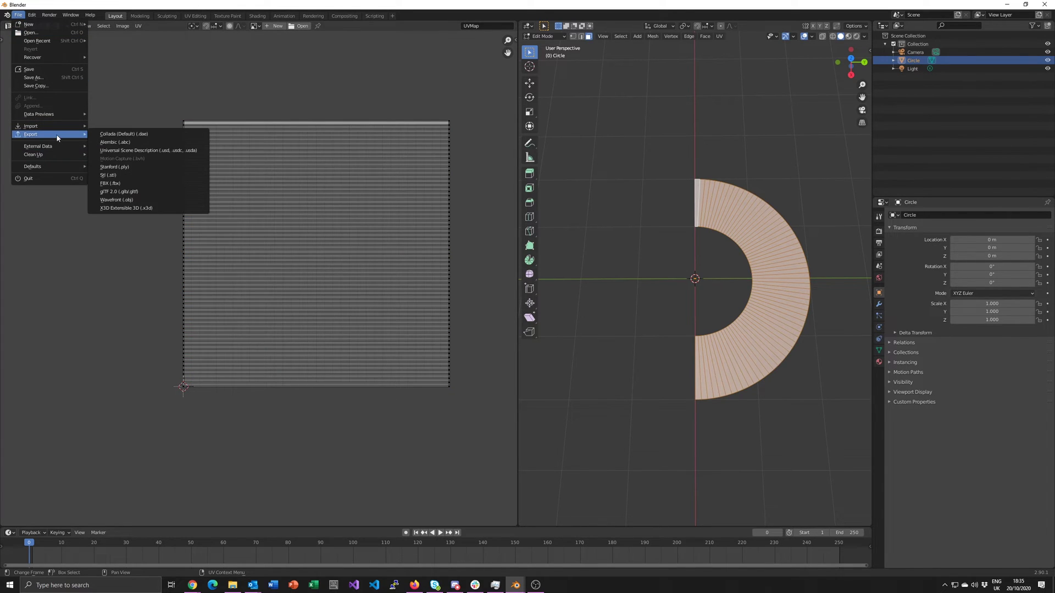
left_click(147, 183)
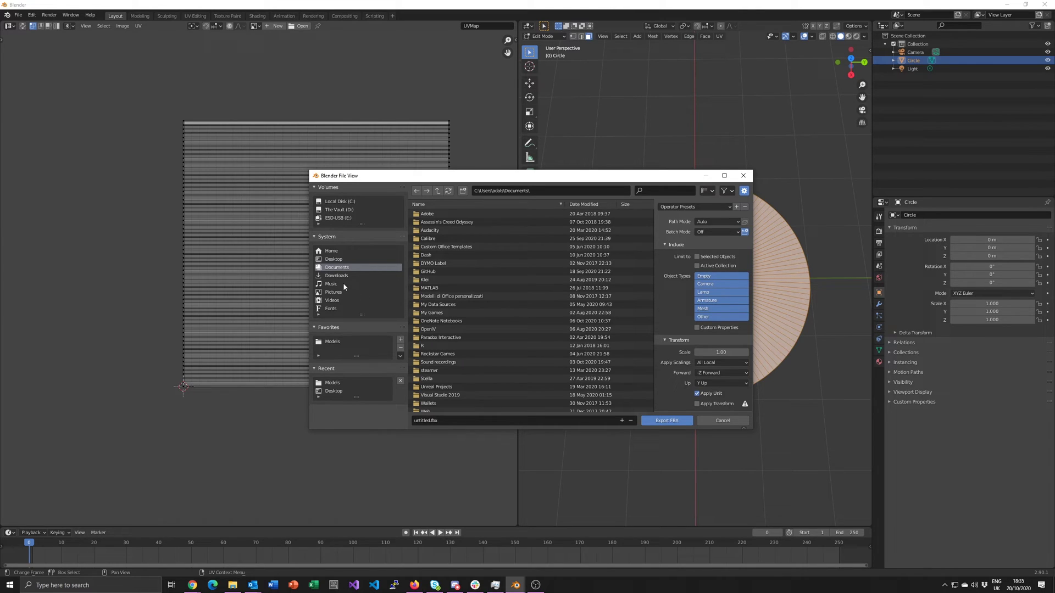
left_click(337, 341)
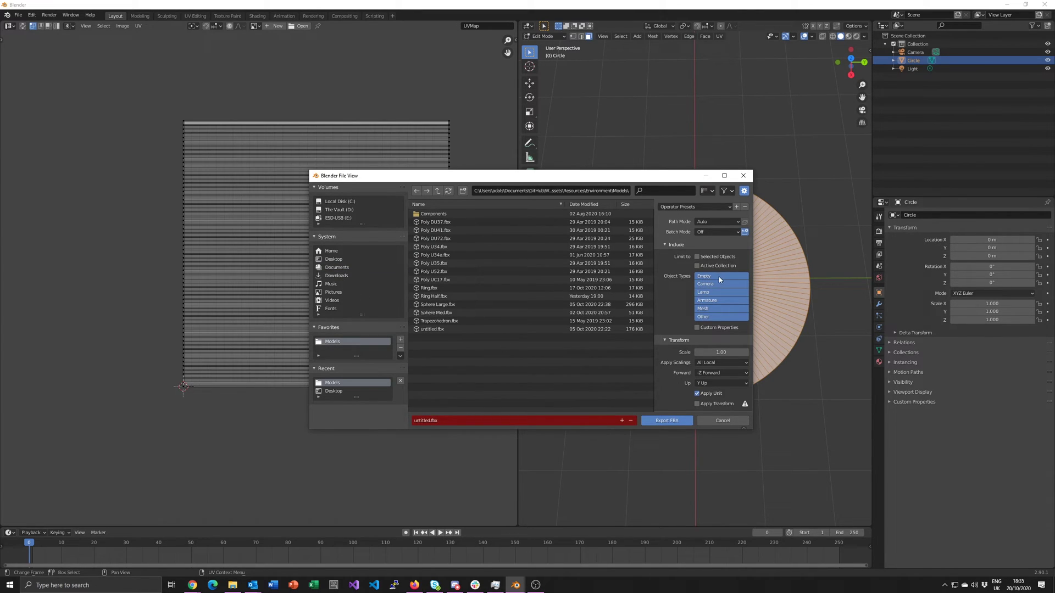
left_click(714, 308)
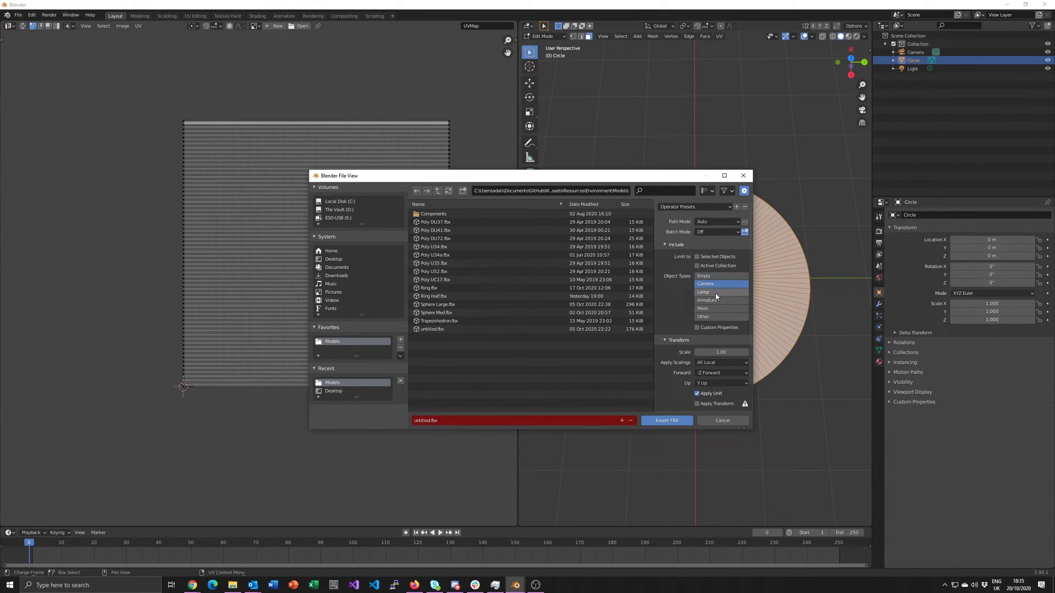
left_click(697, 404)
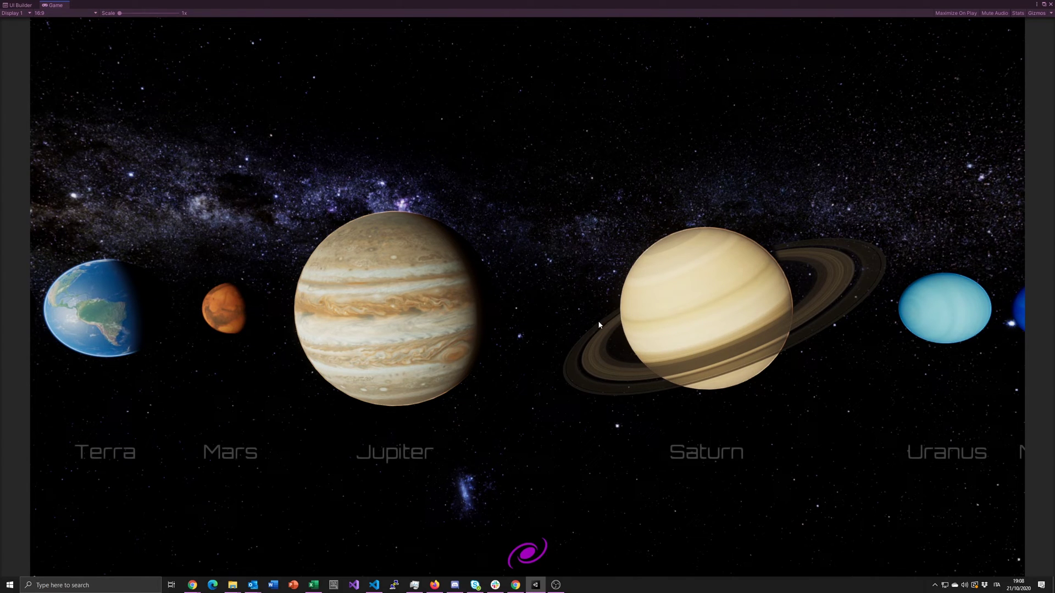
- Zoom the running game from the planet lineup into Saturn
left_click(687, 312)
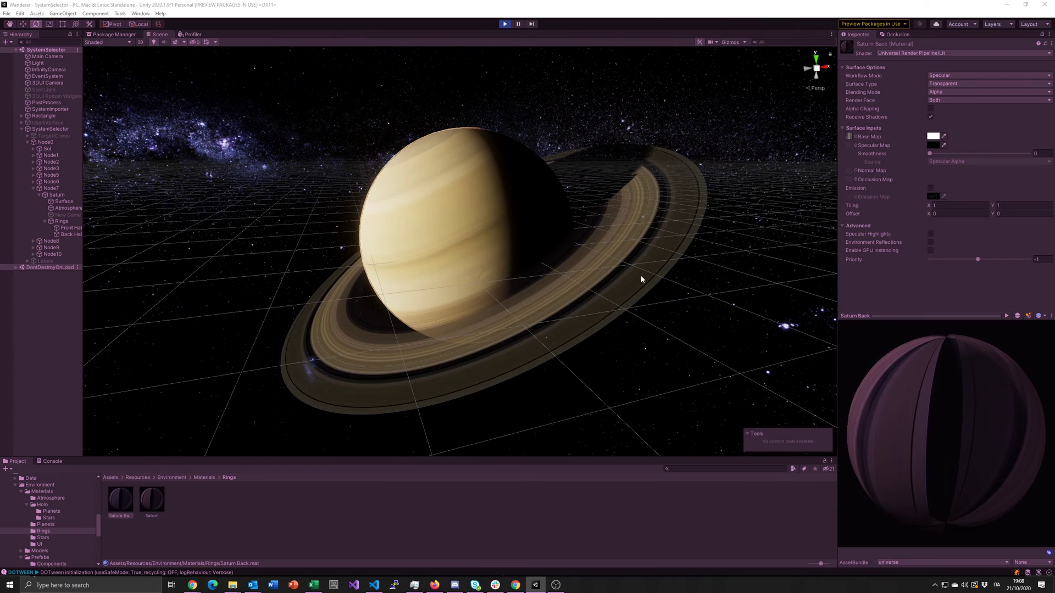
- Select the Back Half ring object and drop the Saturn Back material into its Element 0 slot
left_click(348, 336)
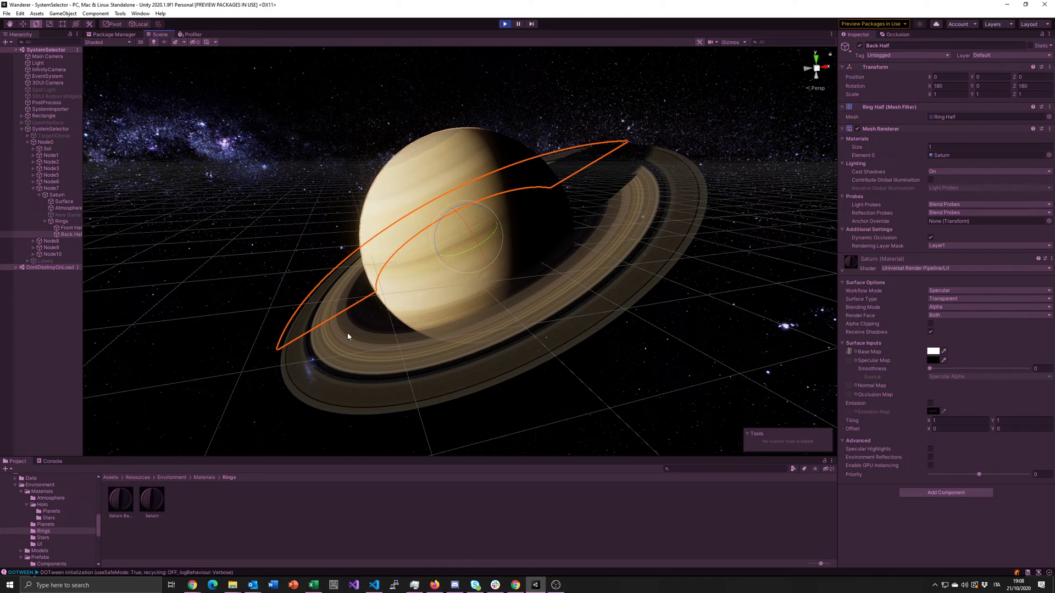
left_click(399, 339)
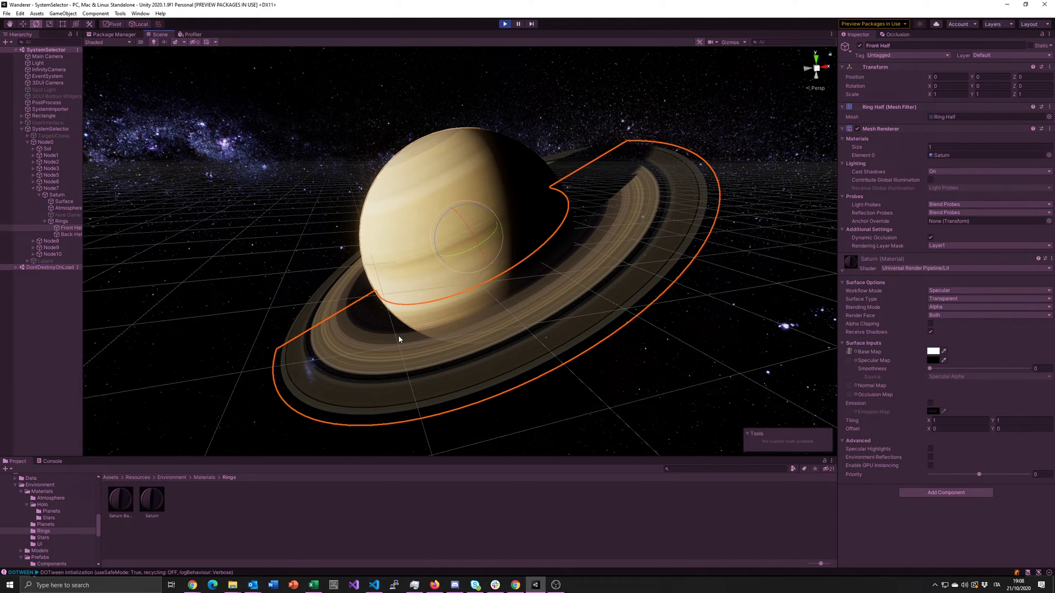
left_click(340, 306)
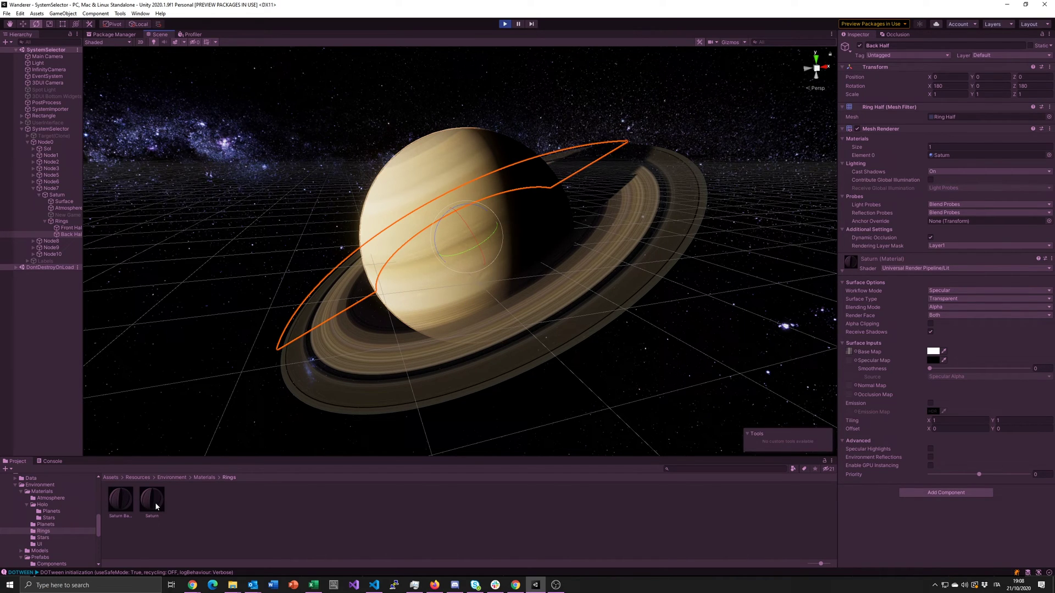
left_click(430, 354)
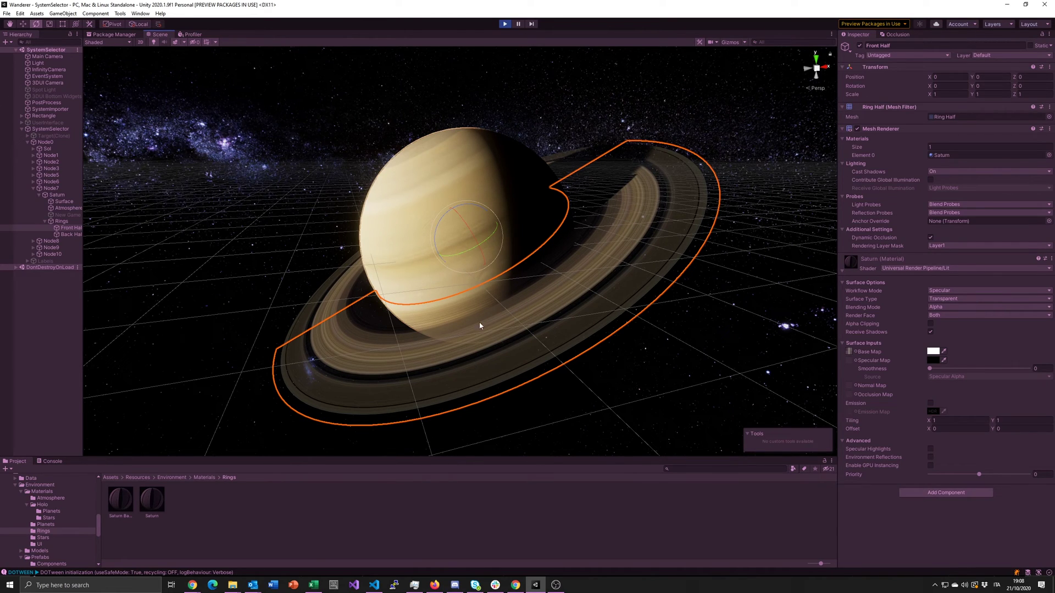
left_click(330, 305)
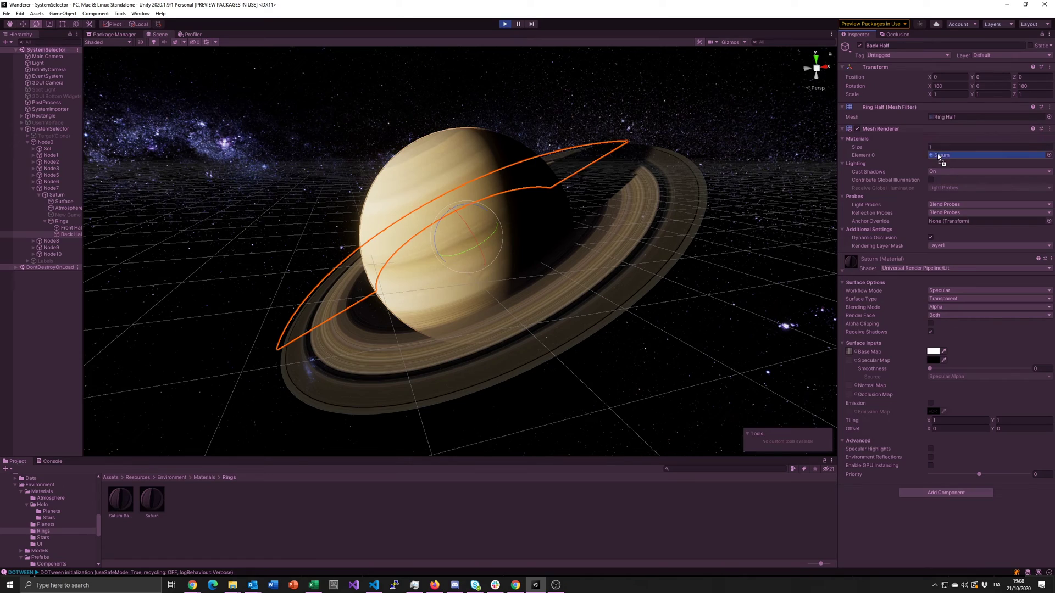
left_click_drag(461, 231, 513, 275, "alt")
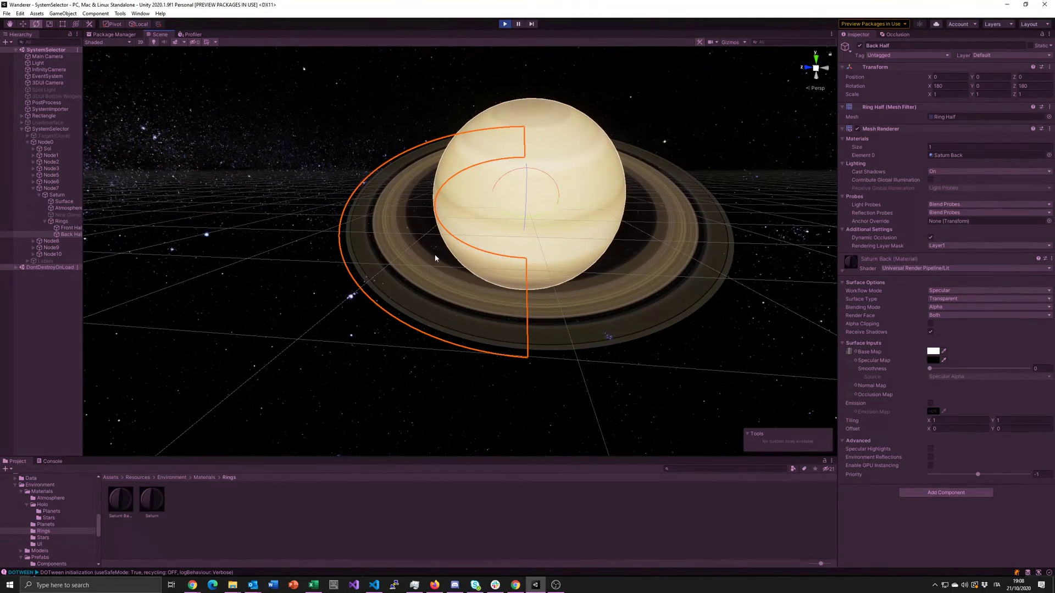
- Select the Rings object and turn it about 55° around the Y axis with the rotate gizmo
left_click(65, 222)
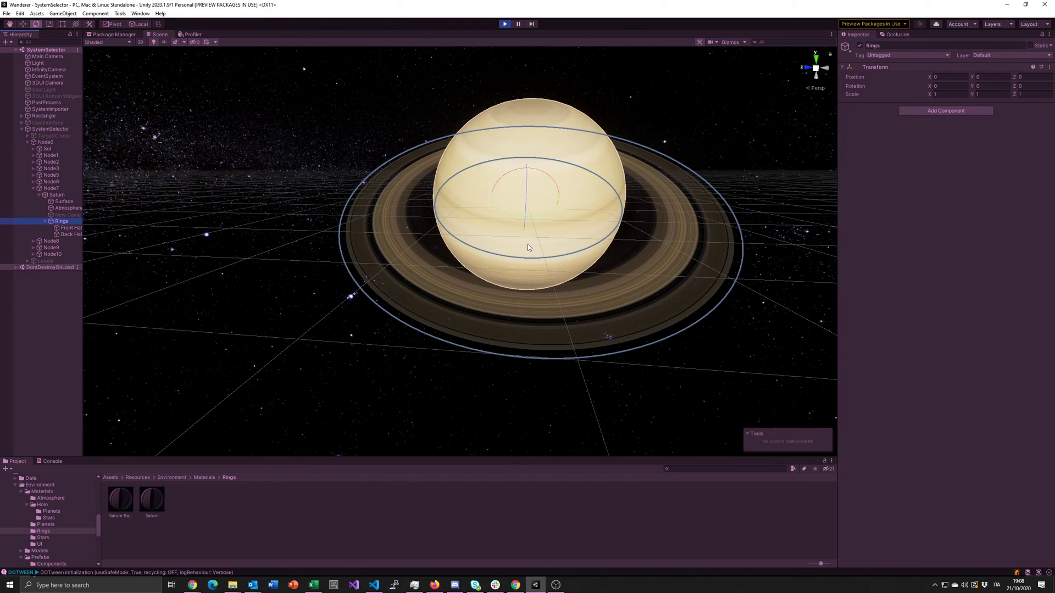
left_click_drag(534, 219, 624, 205)
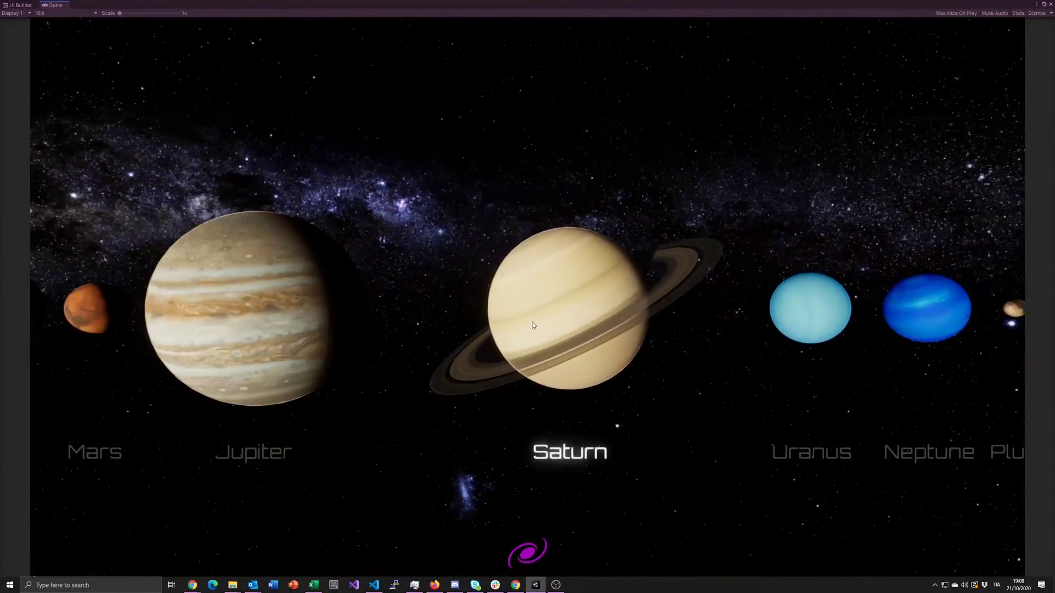
- Open Saturn's close-up in the game to check the rings in front of and behind the planet
left_click(533, 325)
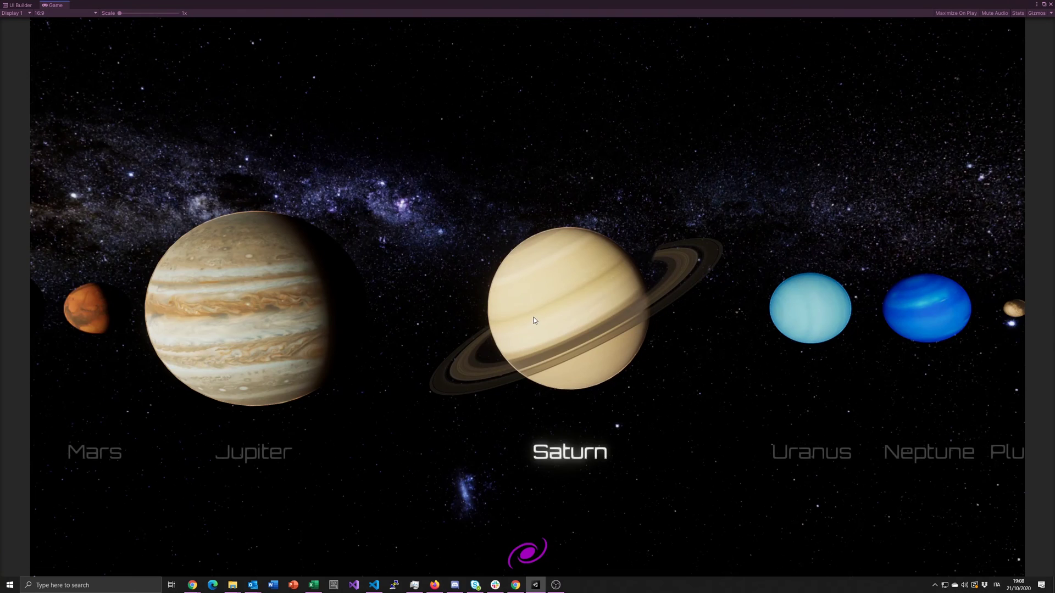